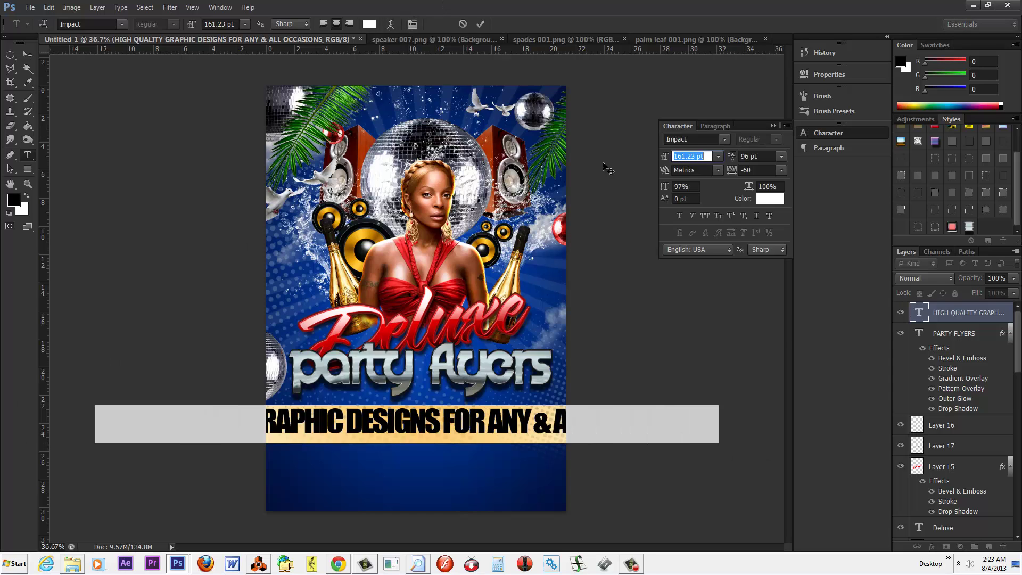
# Set the "HIGH QUALITY GRAPHIC DESIGNS FOR ANY & ALL OCCASIONS" tagline to 69.23 pt and center it beneath the PARTY FLYERS title
pyautogui.moveTo(668, 157); pyautogui.dragTo(618, 167)
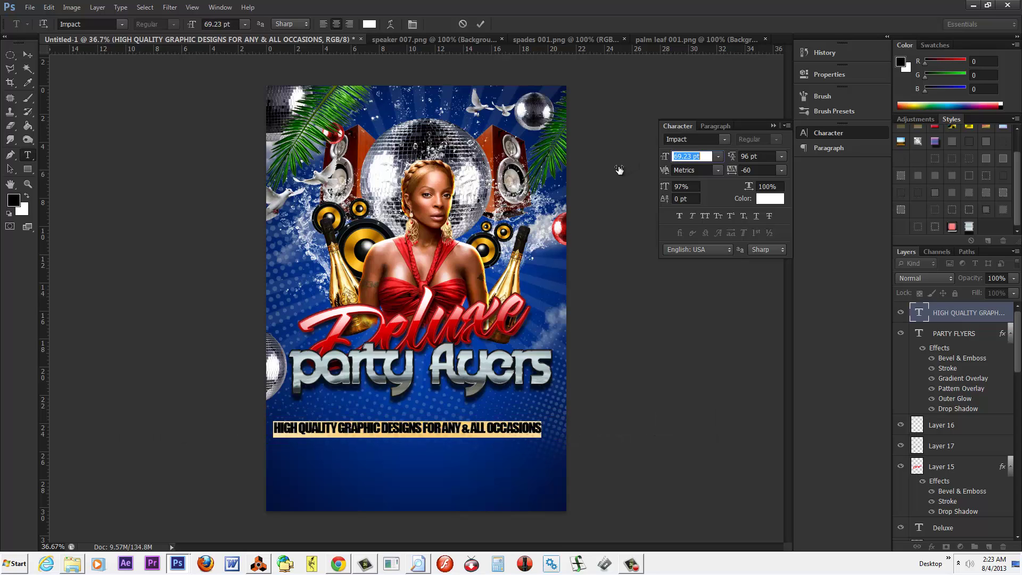
pyautogui.click(30, 55)
pyautogui.moveTo(444, 431); pyautogui.dragTo(450, 420)
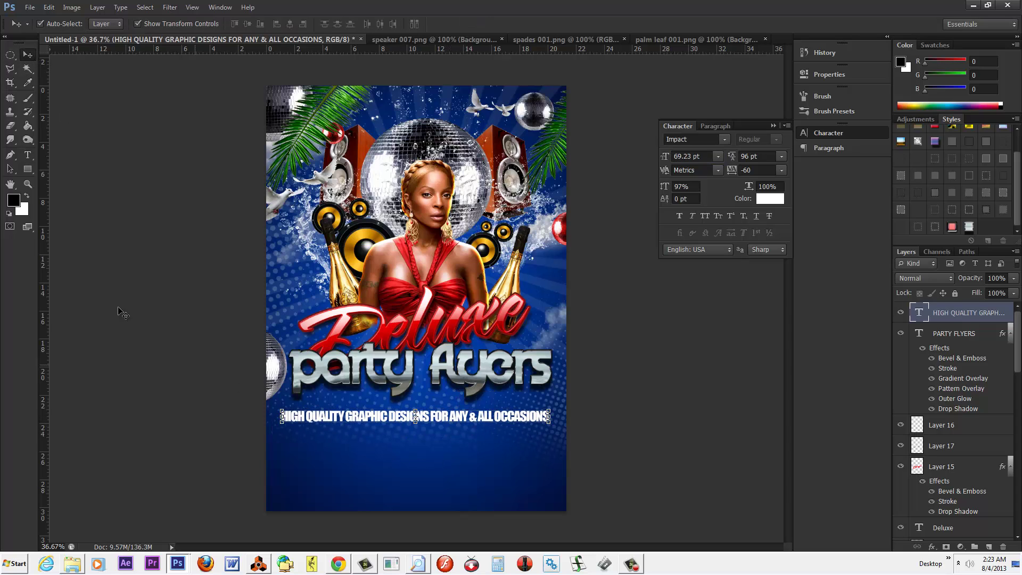
# Change the font of the whole tagline to American Captain
pyautogui.click(28, 155)
pyautogui.moveTo(283, 416); pyautogui.dragTo(585, 418)
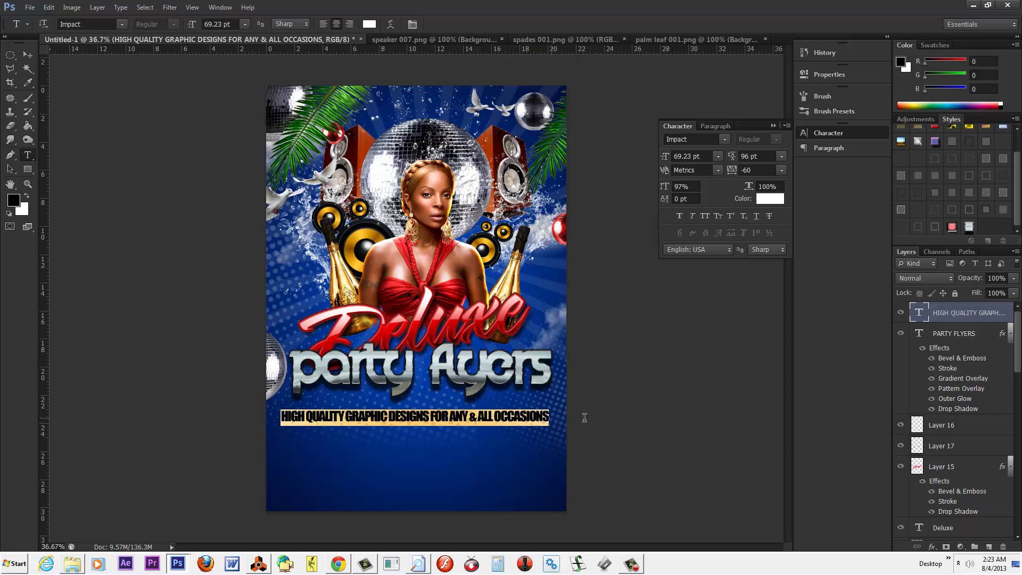
pyautogui.click(123, 26)
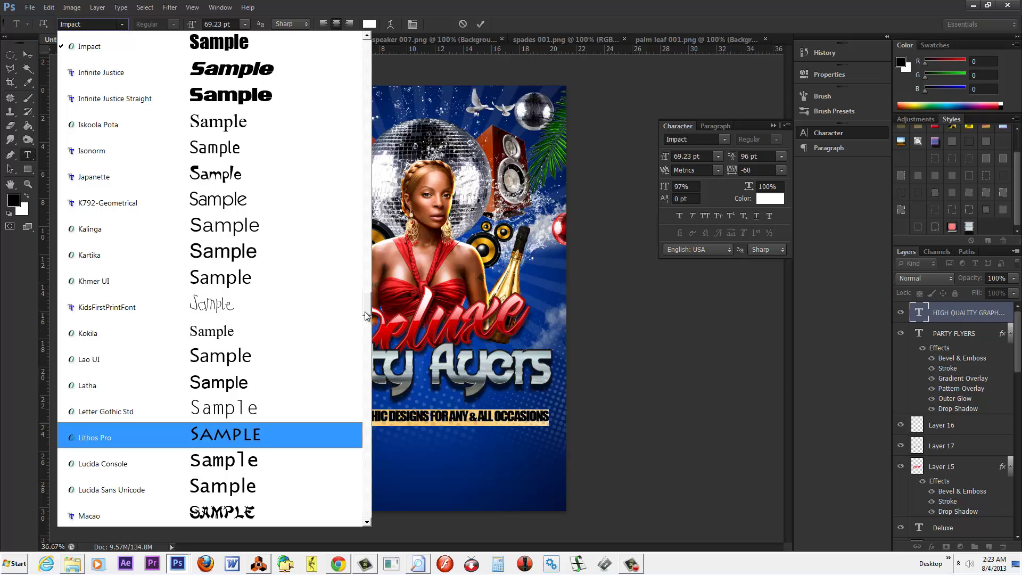
pyautogui.click(254, 393)
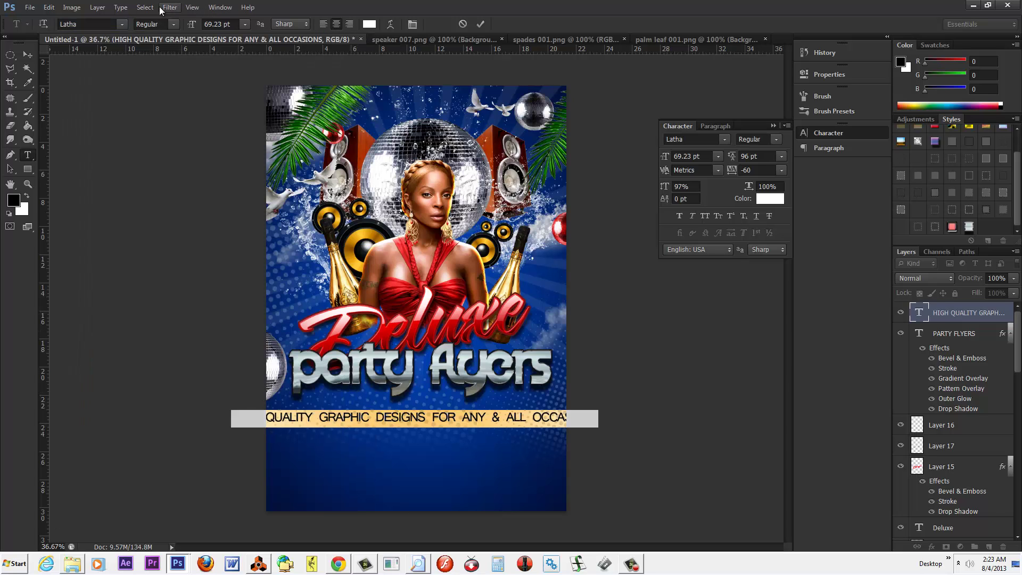
pyautogui.click(120, 25)
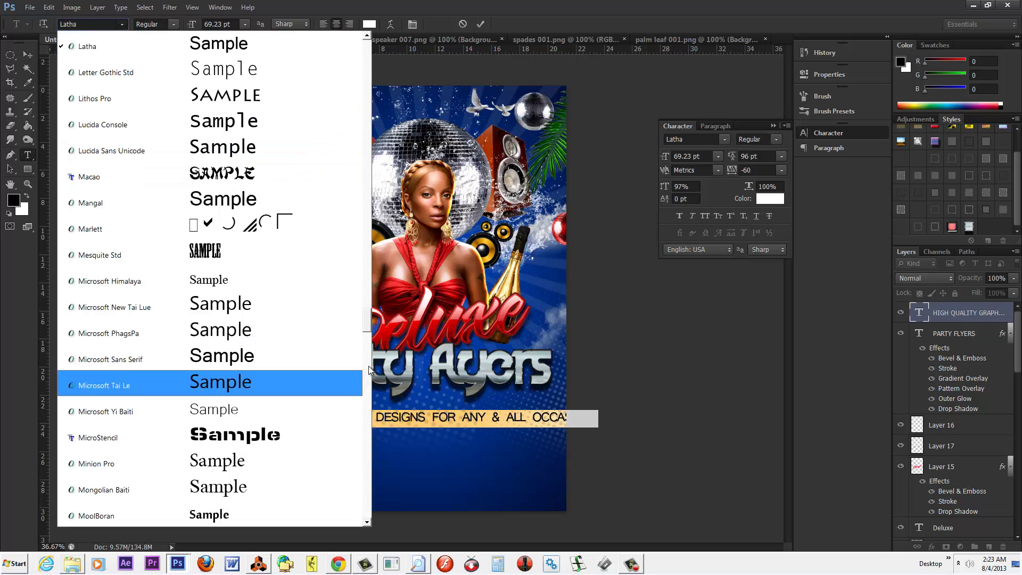
pyautogui.moveTo(365, 326); pyautogui.dragTo(364, 75)
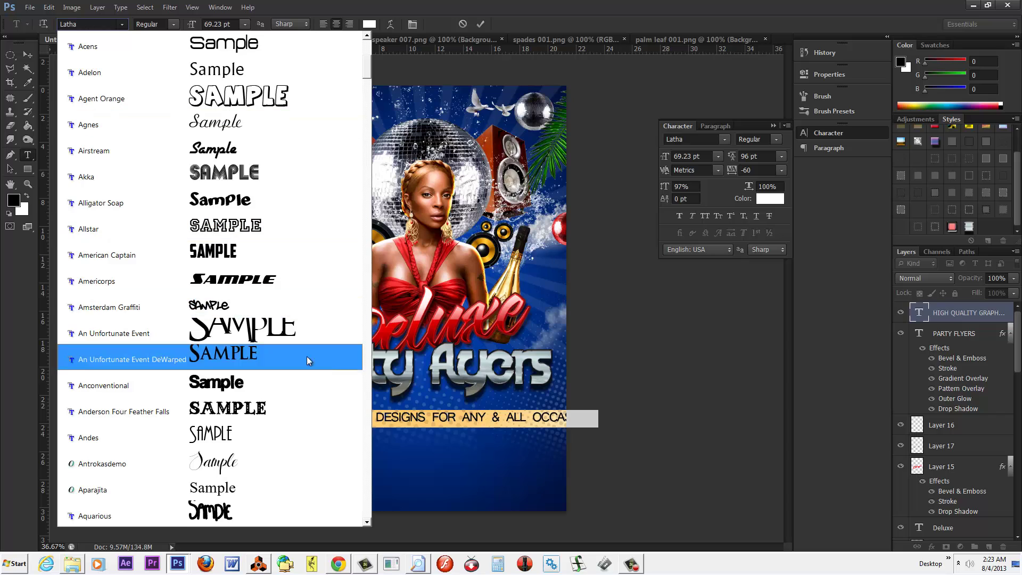
pyautogui.click(257, 255)
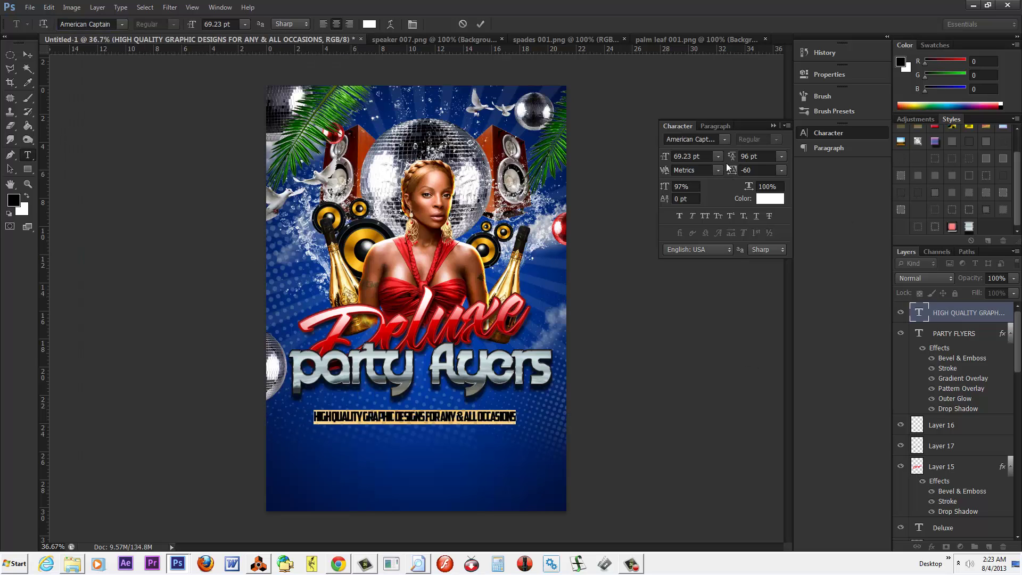
# Set the tagline's tracking to 0 and its font size to 74.23 pt, and nudge it slightly to the right under the title
pyautogui.moveTo(668, 159); pyautogui.dragTo(675, 157)
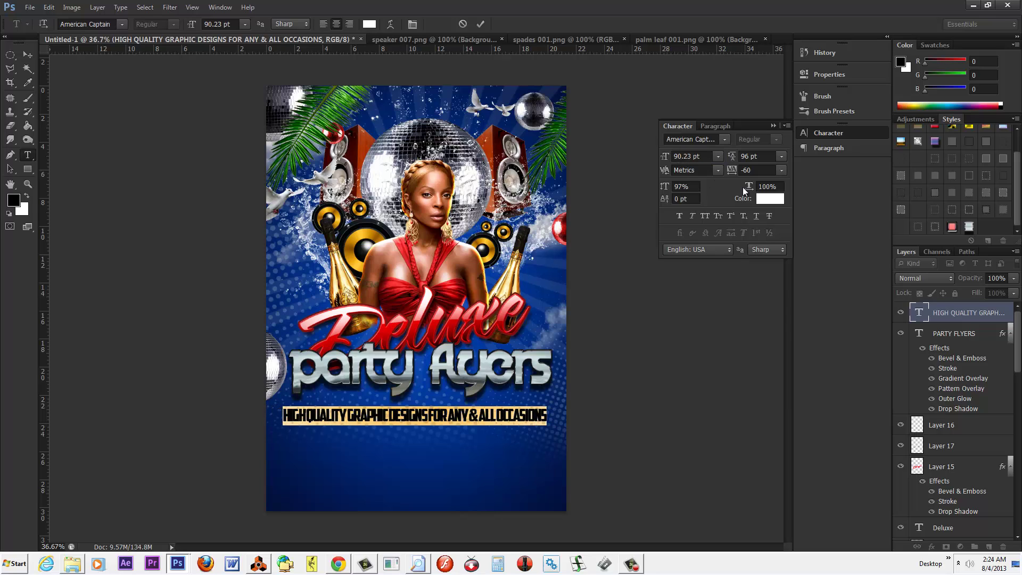
pyautogui.moveTo(733, 171); pyautogui.dragTo(733, 171)
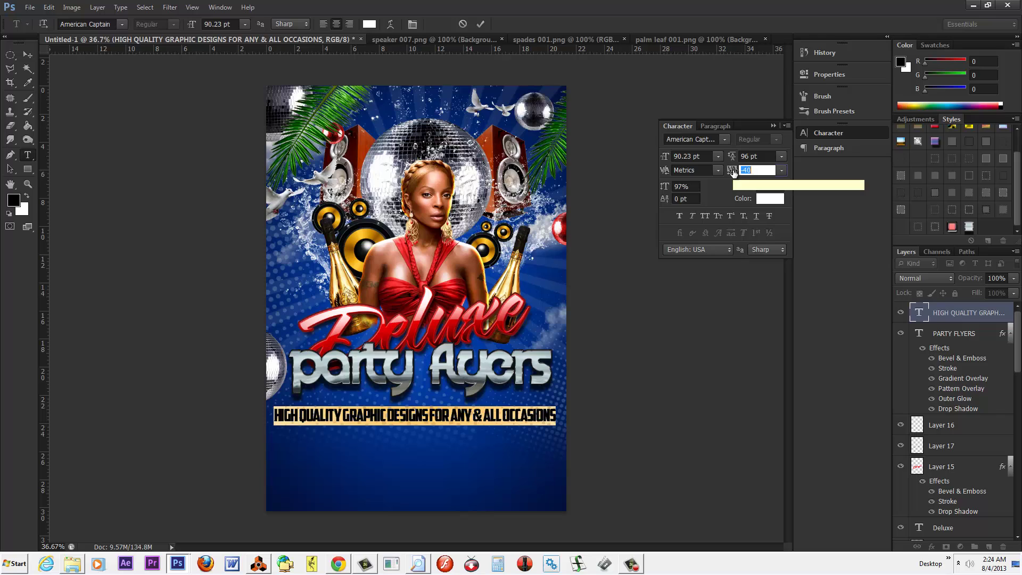
pyautogui.write('0')
pyautogui.press('Return')
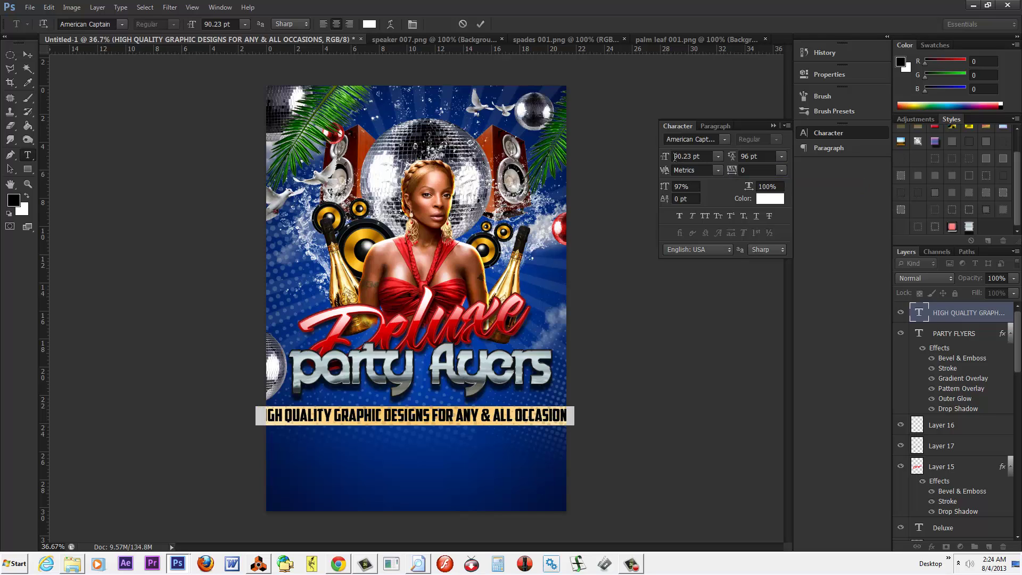
pyautogui.moveTo(670, 161); pyautogui.dragTo(659, 163)
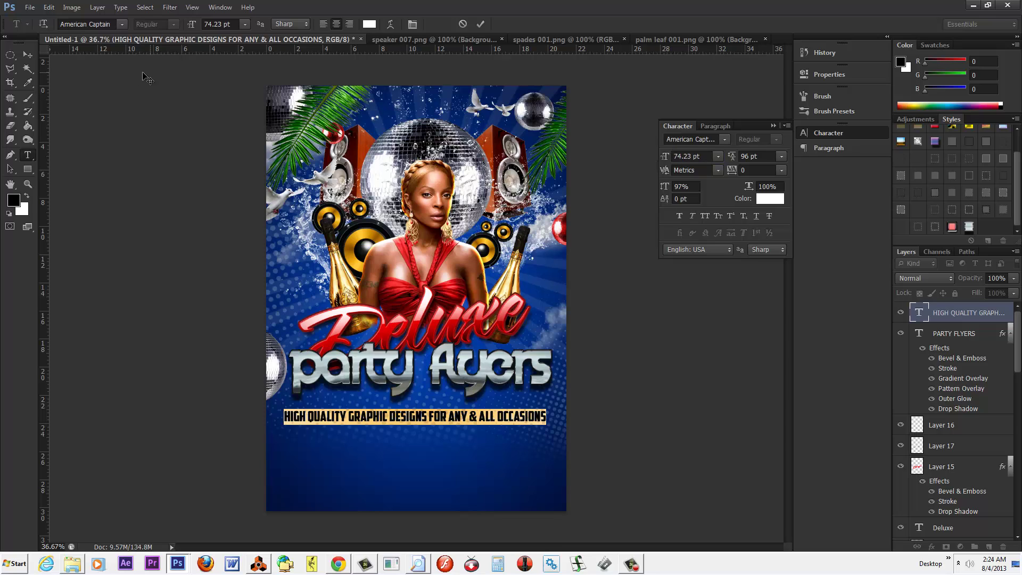
pyautogui.click(27, 55)
pyautogui.moveTo(518, 418); pyautogui.dragTo(523, 418)
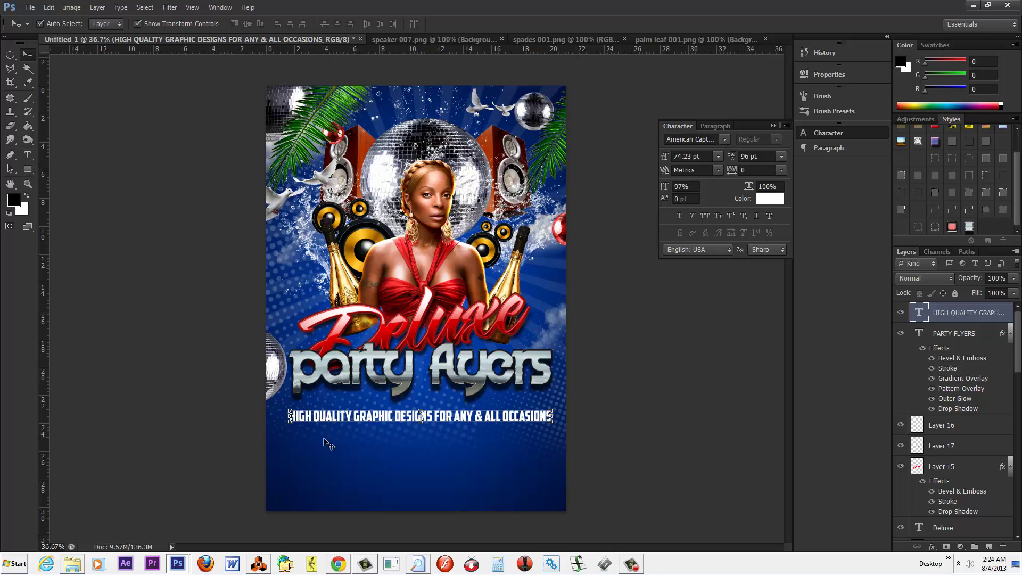
# Recolor the whole tagline text black (000000)
pyautogui.click(28, 155)
pyautogui.moveTo(291, 416); pyautogui.dragTo(691, 426)
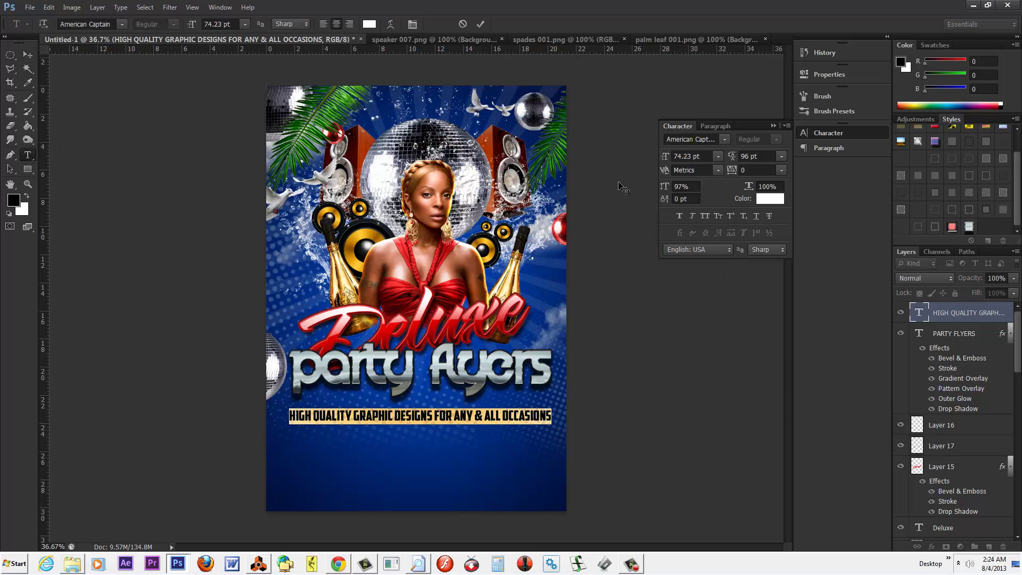
pyautogui.click(780, 200)
pyautogui.click(806, 209)
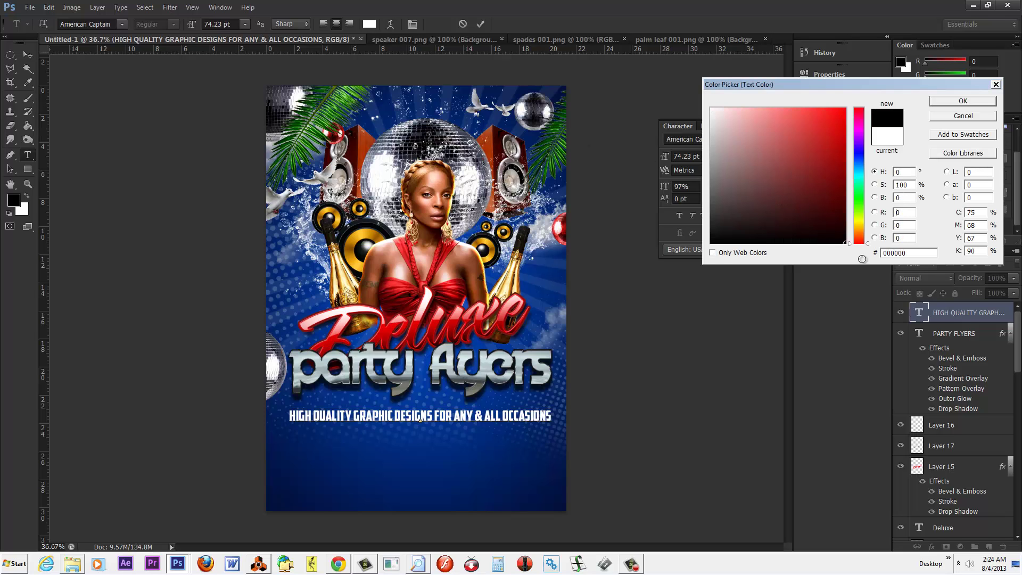
pyautogui.click(964, 100)
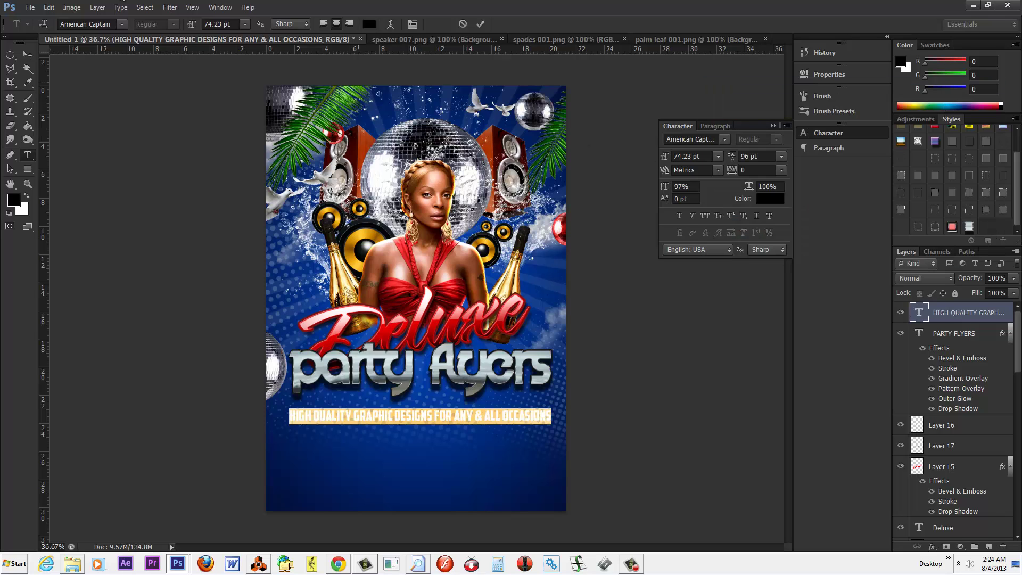
# Try a white 3 px outside stroke on the tagline layer and switch the stroke off again
pyautogui.click(97, 7)
pyautogui.moveTo(115, 70)
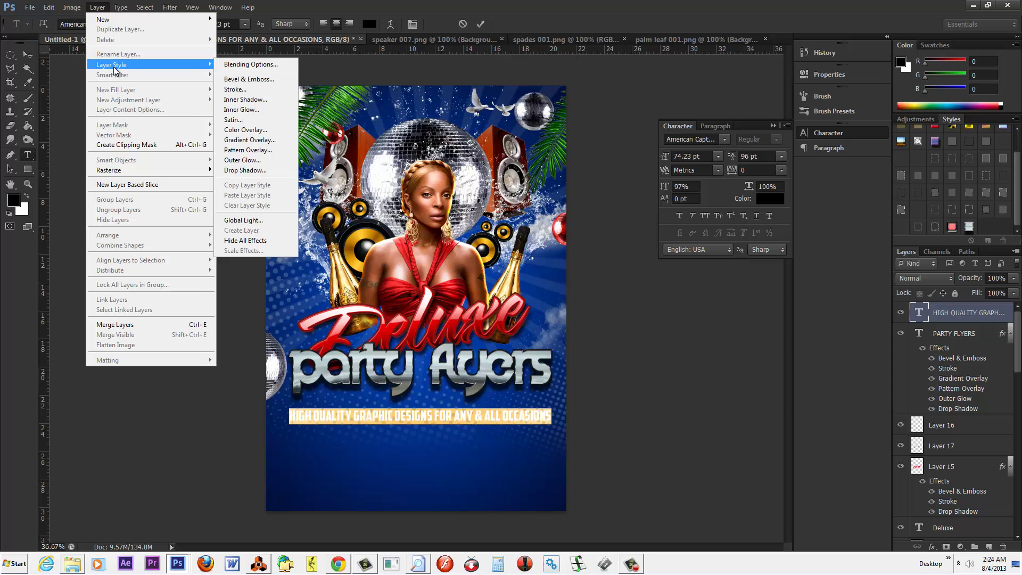
pyautogui.click(260, 89)
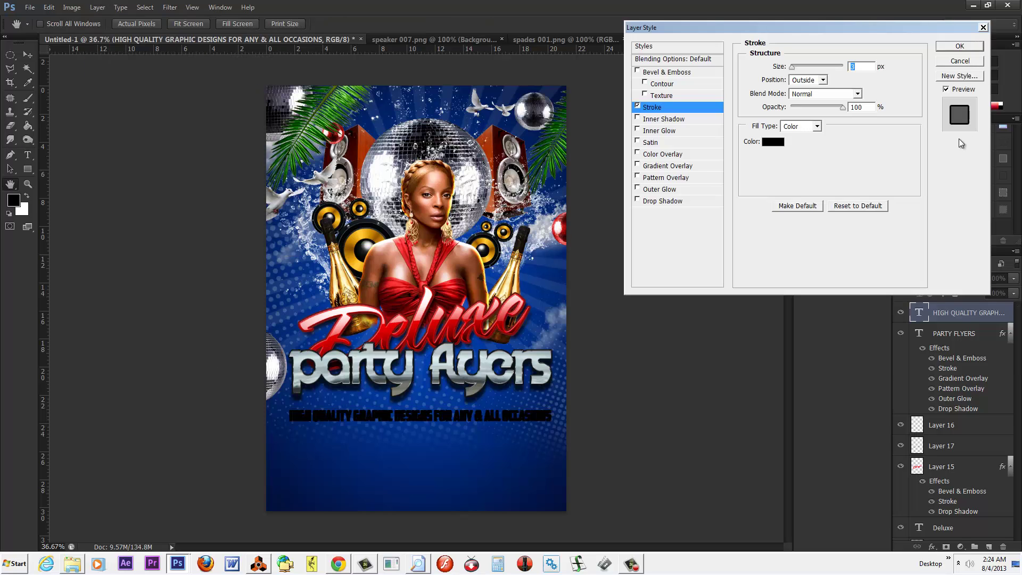
pyautogui.click(775, 141)
pyautogui.click(711, 109)
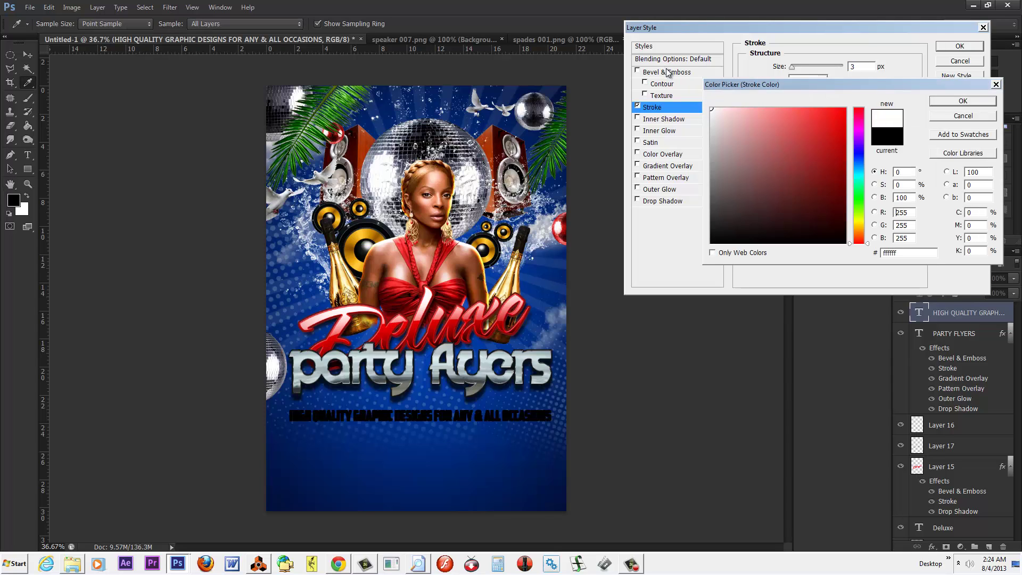
pyautogui.click(942, 102)
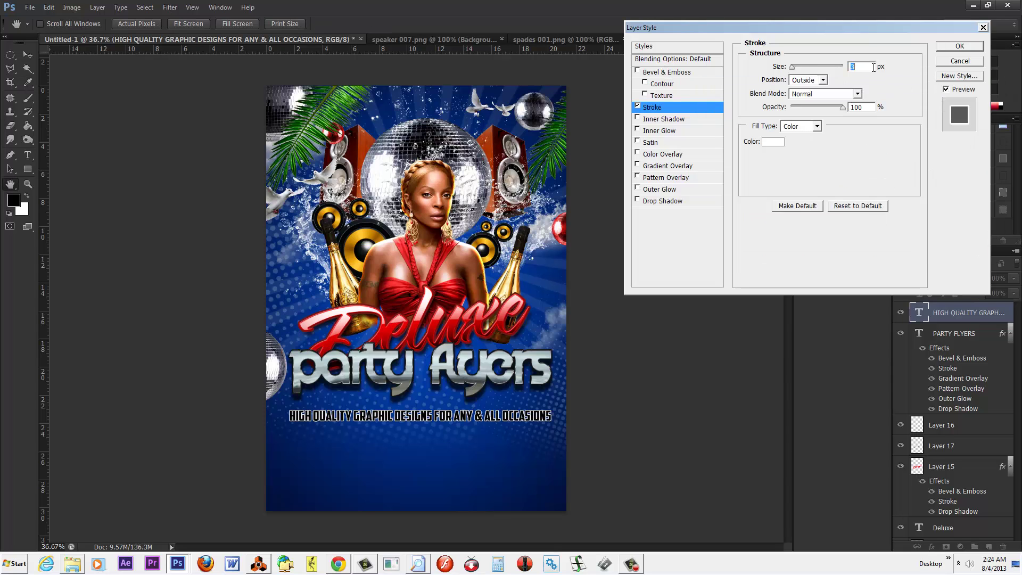
pyautogui.press('Down')
pyautogui.press('Down')
pyautogui.press('Up')
pyautogui.press('Up')
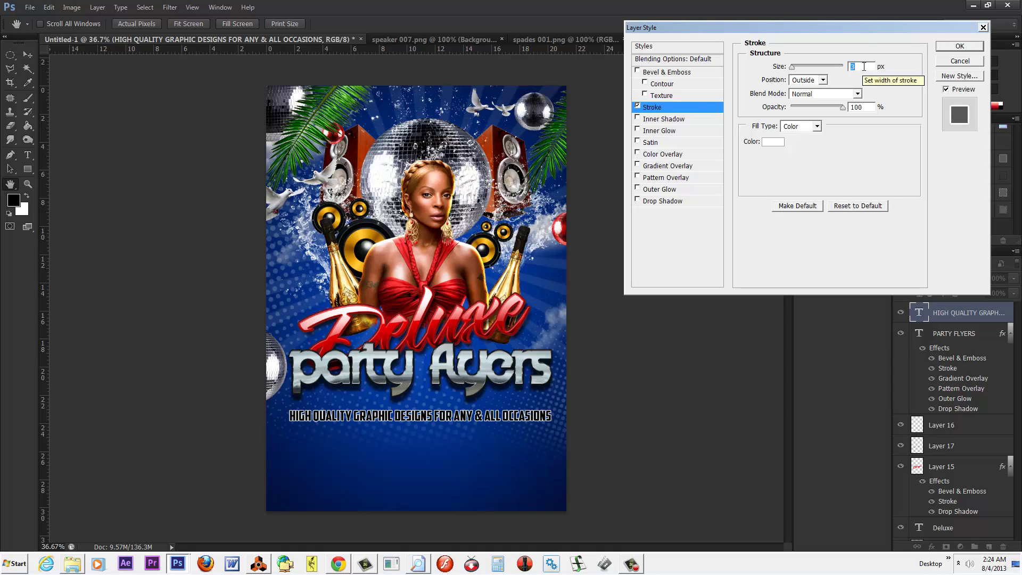
pyautogui.click(637, 106)
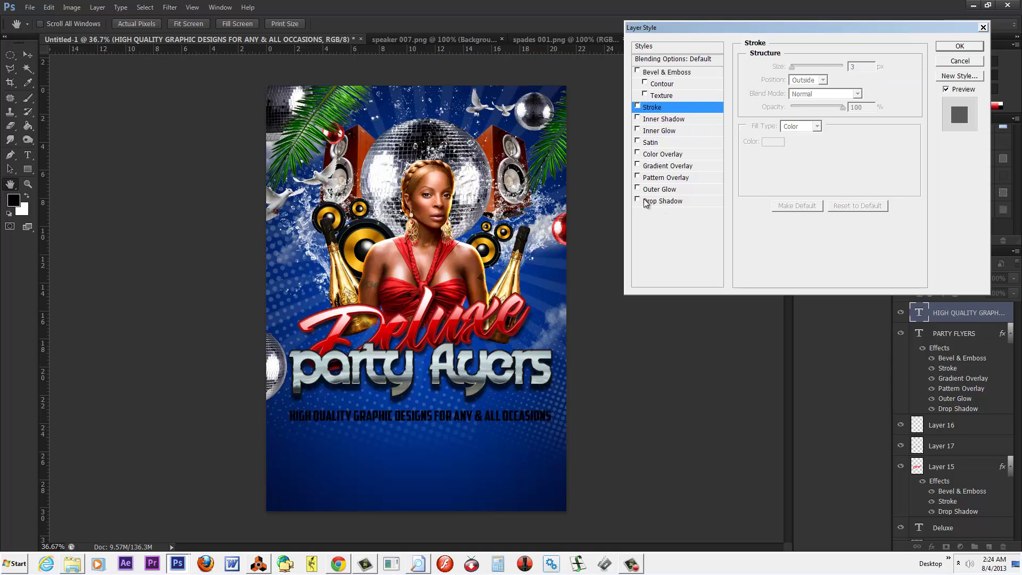
# Add a white drop shadow to the tagline with Normal blend mode and 57% opacity
pyautogui.click(657, 205)
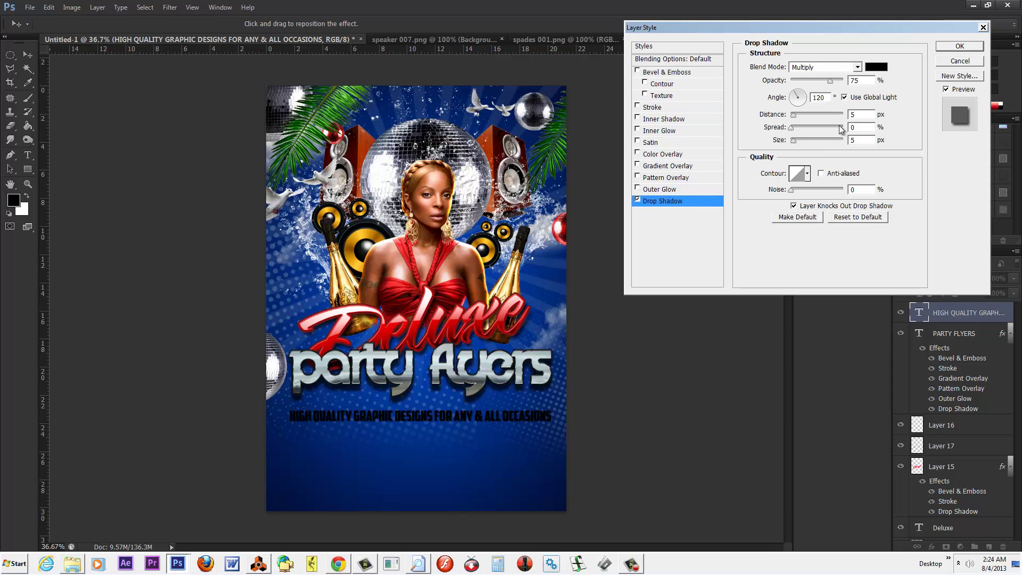
pyautogui.click(875, 69)
pyautogui.moveTo(788, 123); pyautogui.dragTo(712, 108)
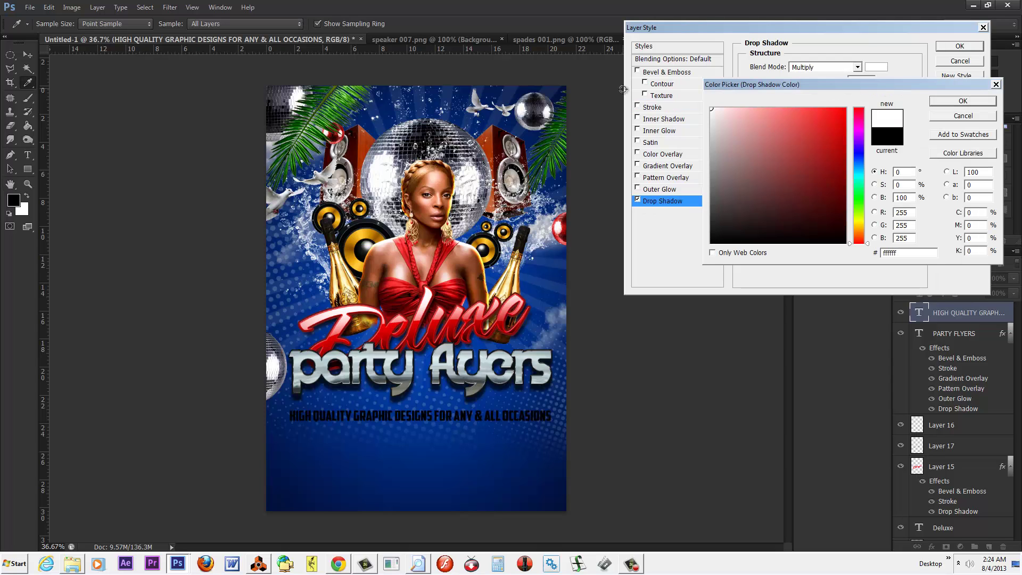
pyautogui.click(936, 102)
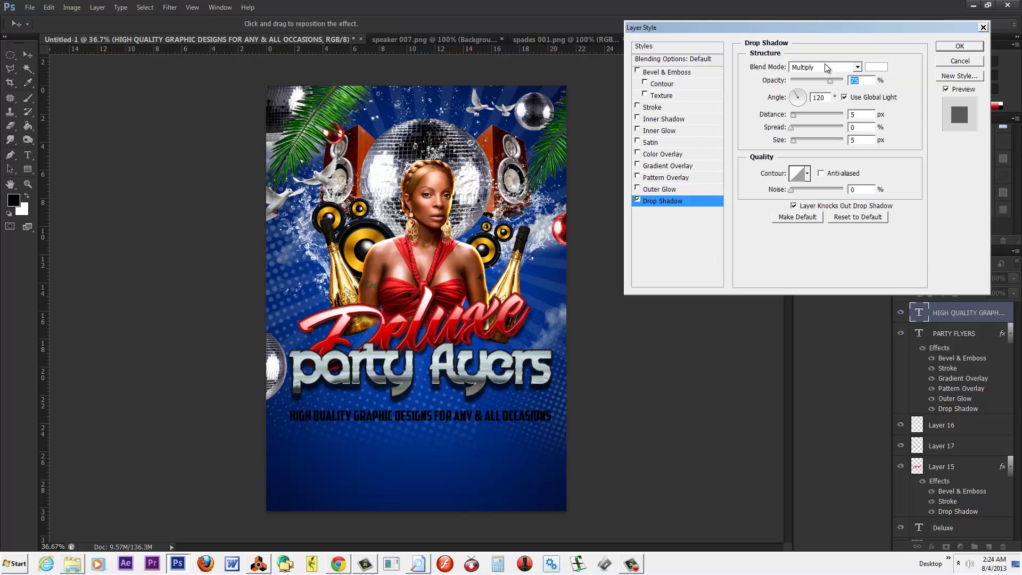
pyautogui.click(858, 66)
pyautogui.click(804, 78)
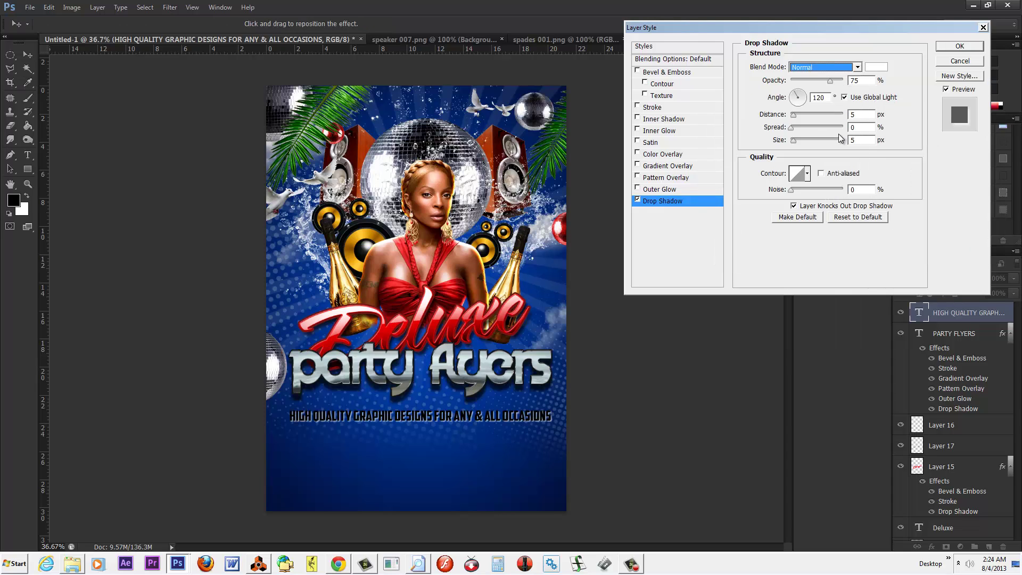
pyautogui.moveTo(832, 82); pyautogui.dragTo(821, 79)
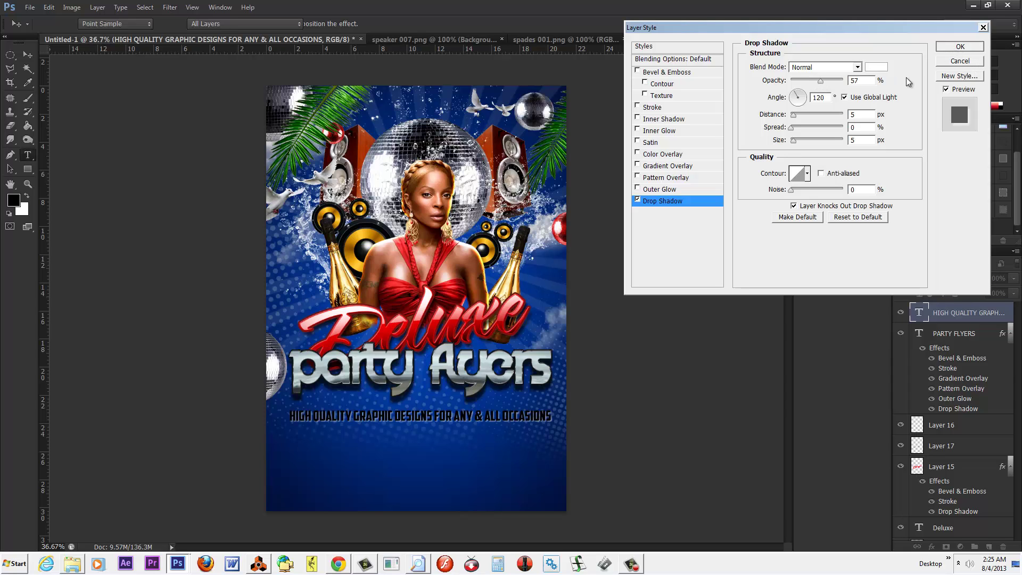
pyautogui.click(952, 47)
# Stretch the tagline to about 105.64% width and 110.69% height, and move it up about 0.19 in closer to the title
pyautogui.moveTo(422, 411); pyautogui.dragTo(412, 408)
pyautogui.moveTo(282, 413); pyautogui.dragTo(276, 413)
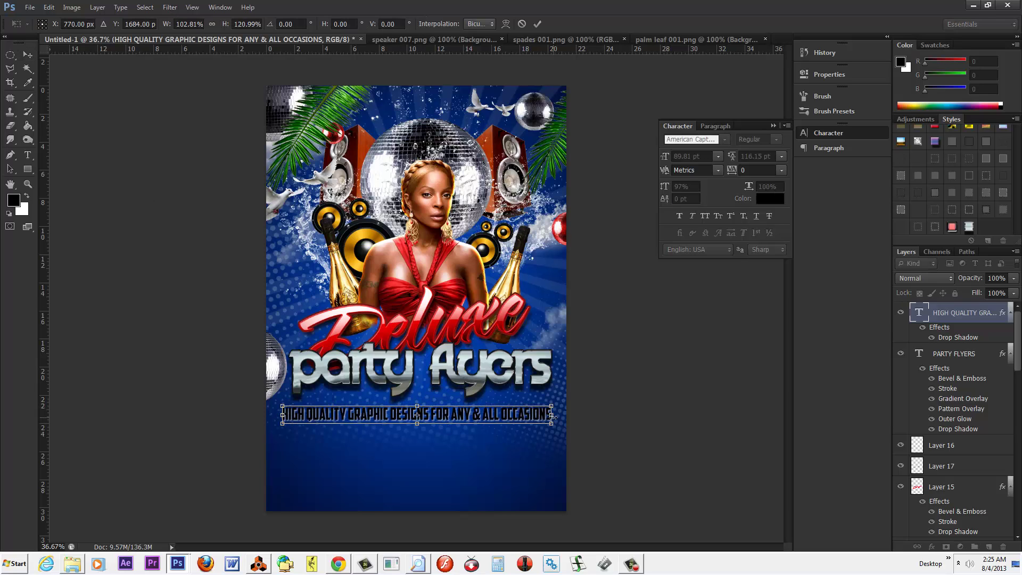
pyautogui.moveTo(554, 415); pyautogui.dragTo(561, 415)
pyautogui.moveTo(421, 407); pyautogui.dragTo(422, 406)
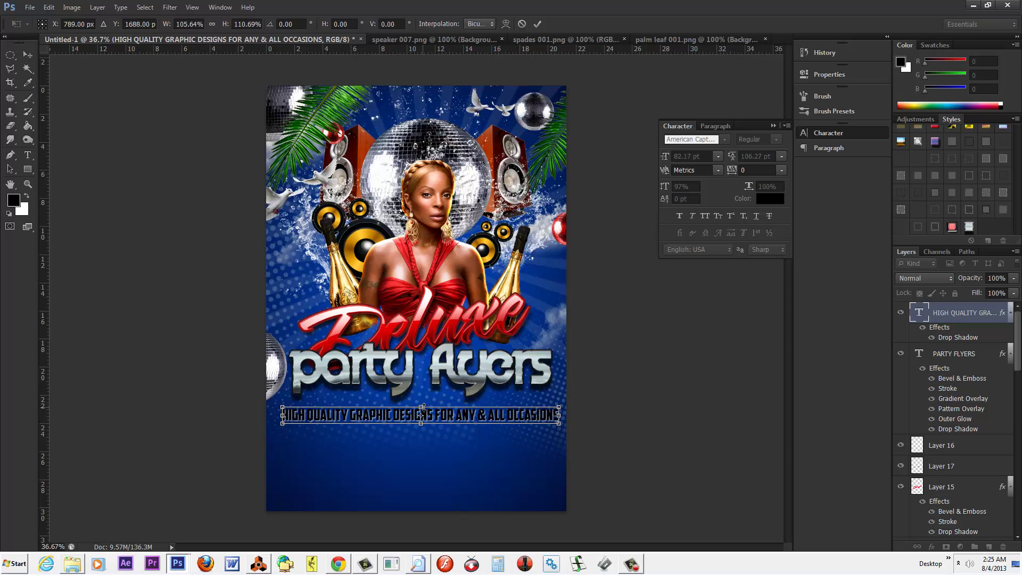
pyautogui.press('Return')
pyautogui.moveTo(535, 415); pyautogui.dragTo(536, 412)
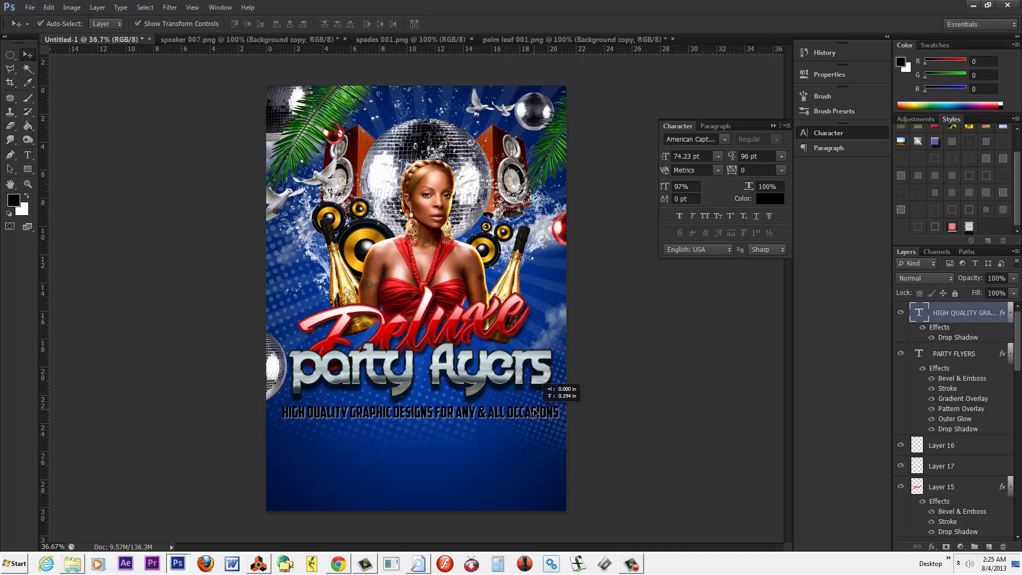
pyautogui.click(646, 395)
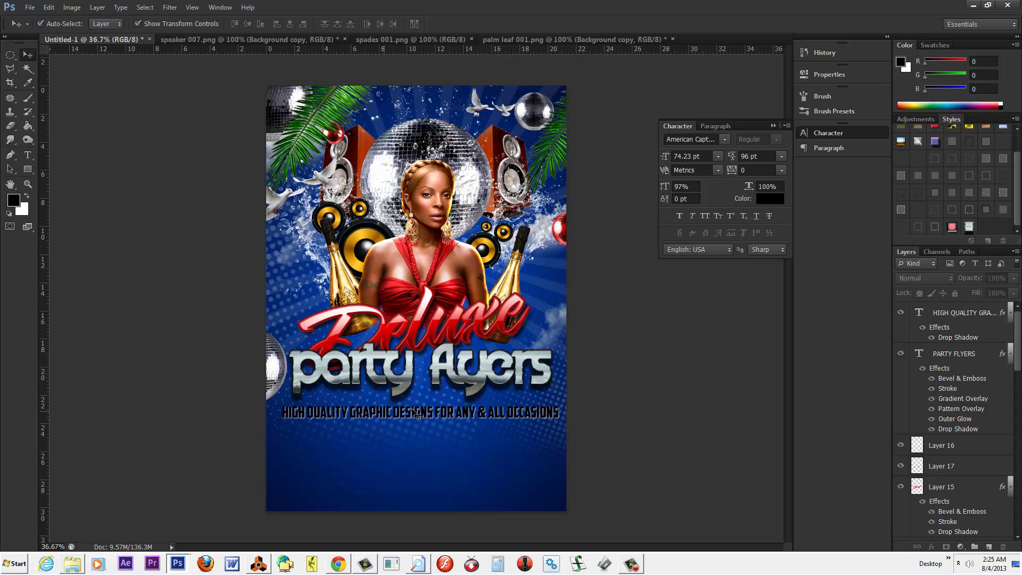
# Recolor the whole tagline text light blue (cdf0ff)
pyautogui.click(28, 155)
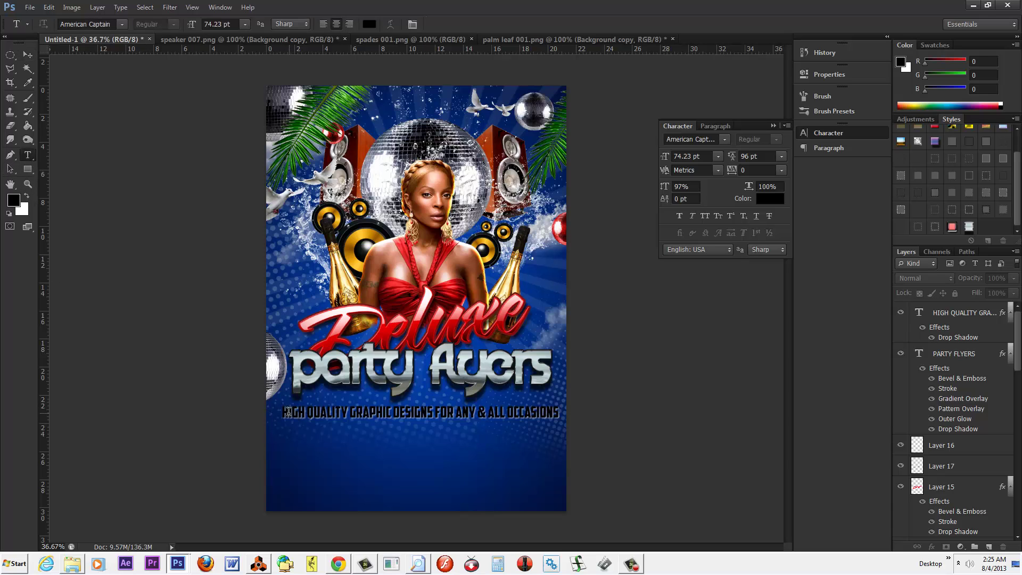
pyautogui.moveTo(285, 413); pyautogui.dragTo(634, 429)
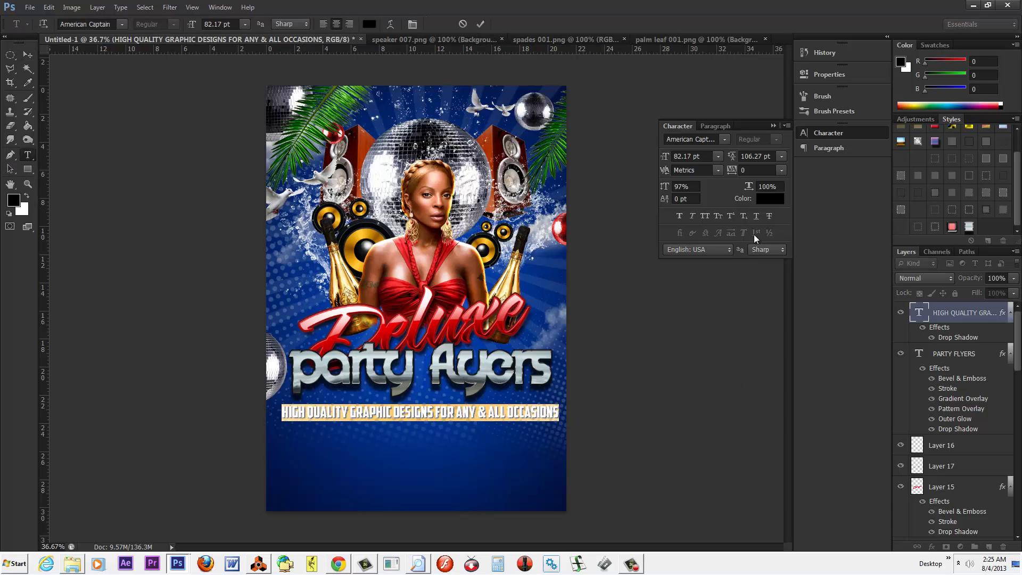
pyautogui.click(766, 199)
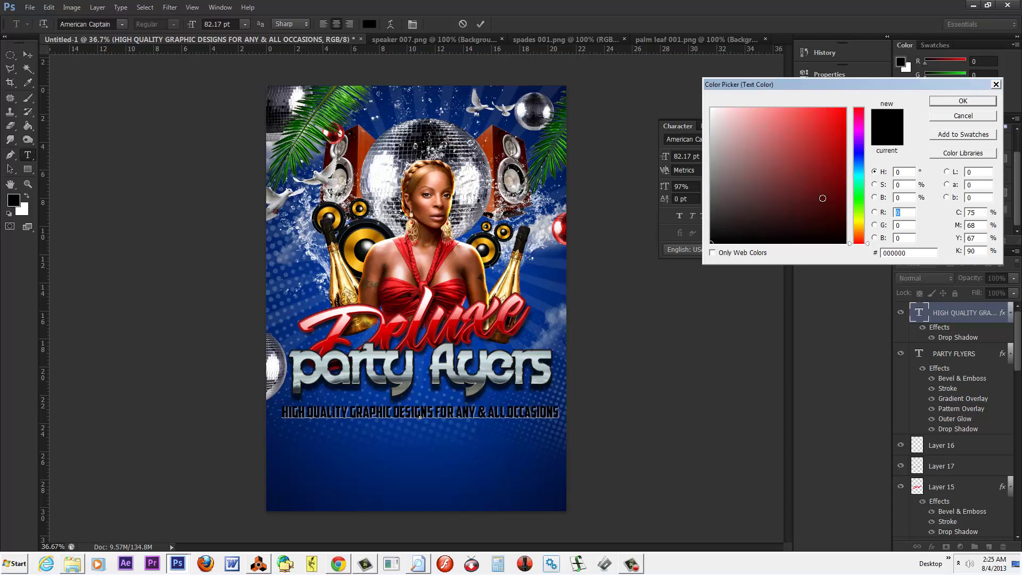
pyautogui.click(860, 169)
pyautogui.click(806, 148)
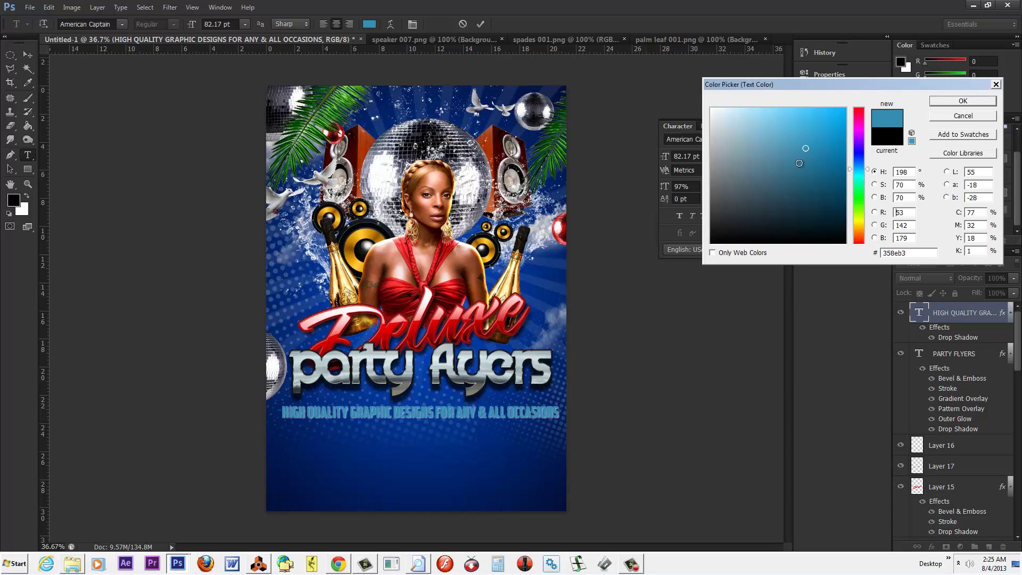
pyautogui.click(751, 122)
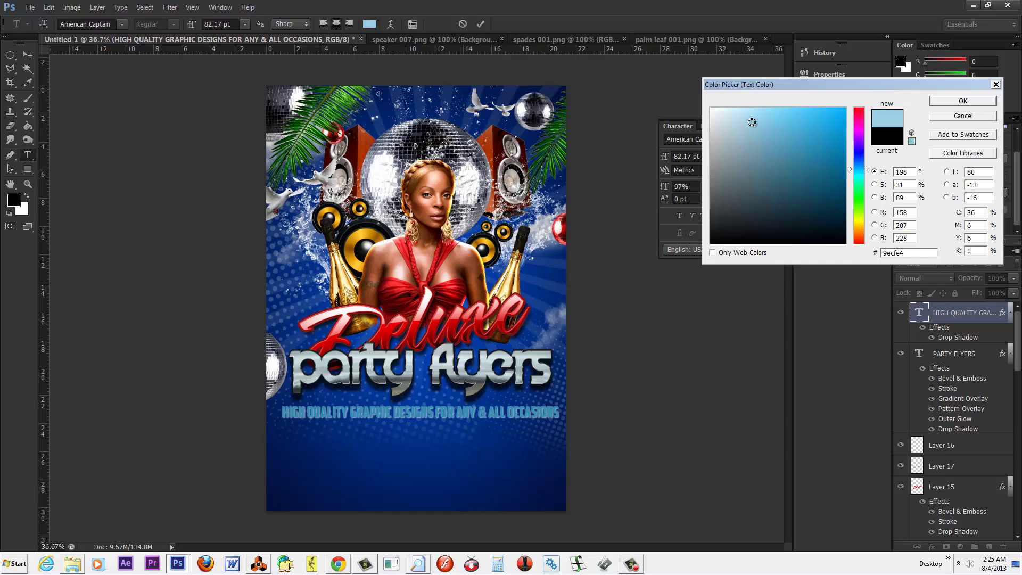
pyautogui.click(726, 111)
pyautogui.moveTo(726, 110); pyautogui.dragTo(737, 108)
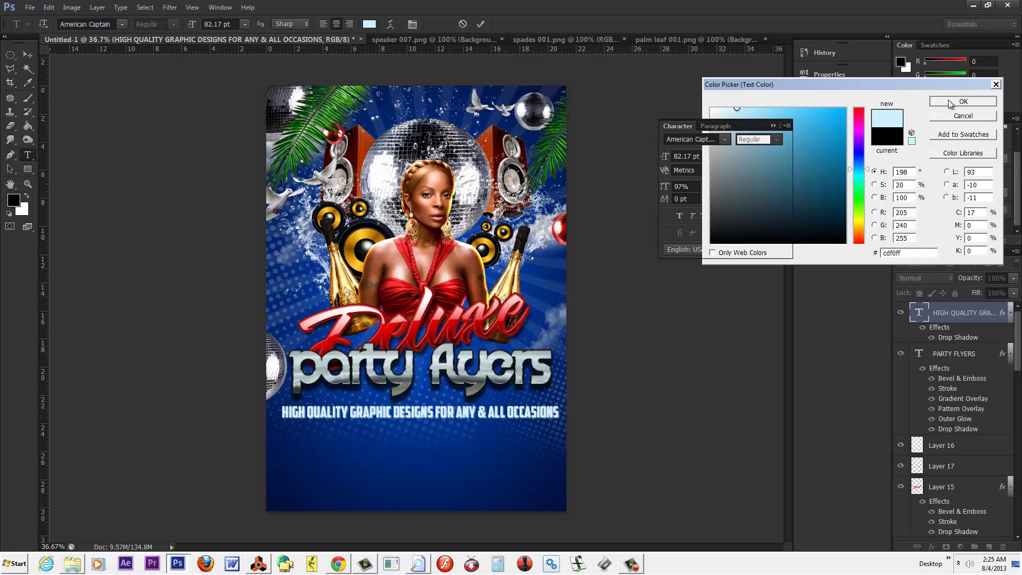
pyautogui.click(963, 101)
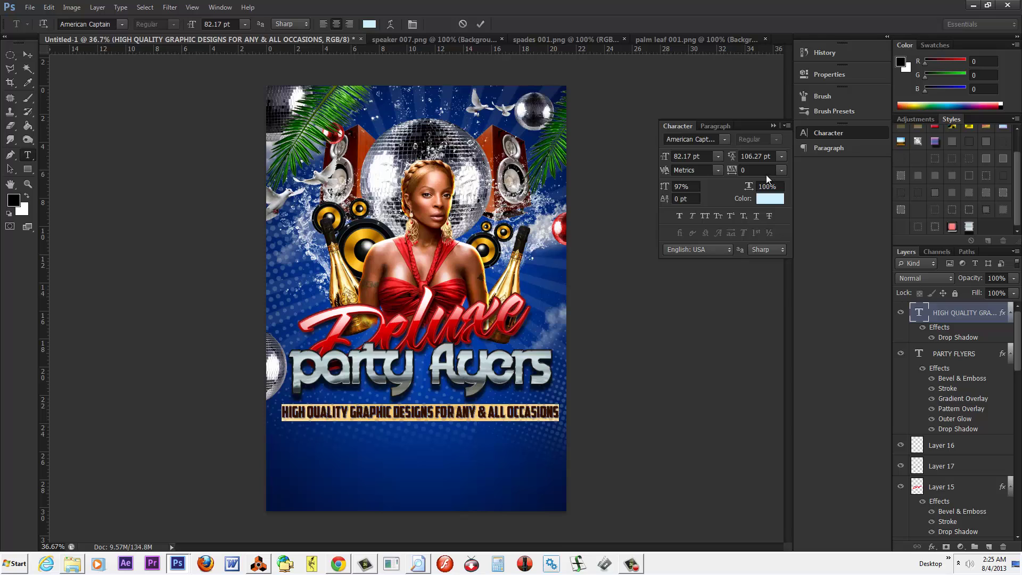
# Change the tagline's drop shadow color to muted blue (5e76ad)
pyautogui.doubleClick(946, 338)
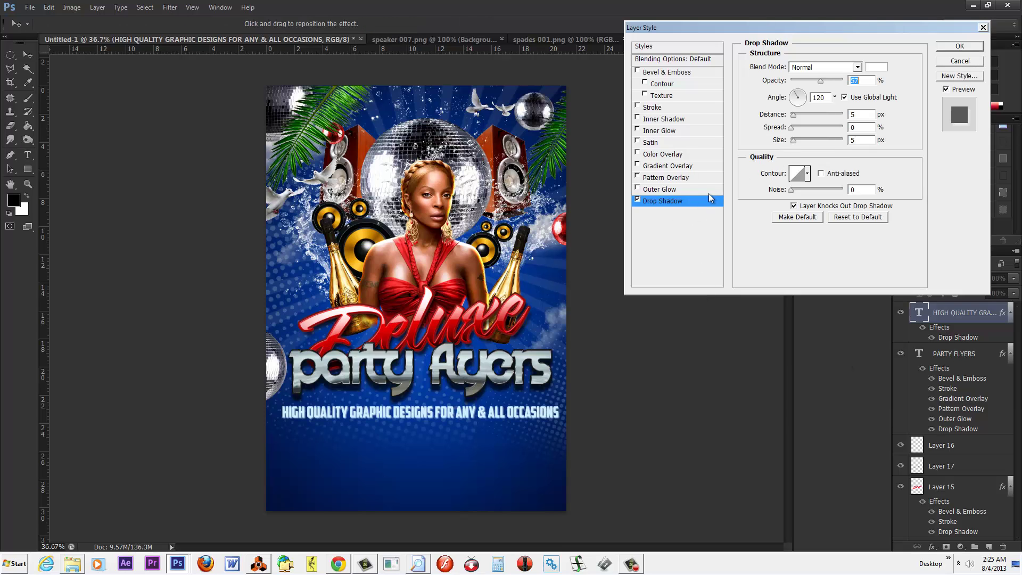
pyautogui.click(877, 67)
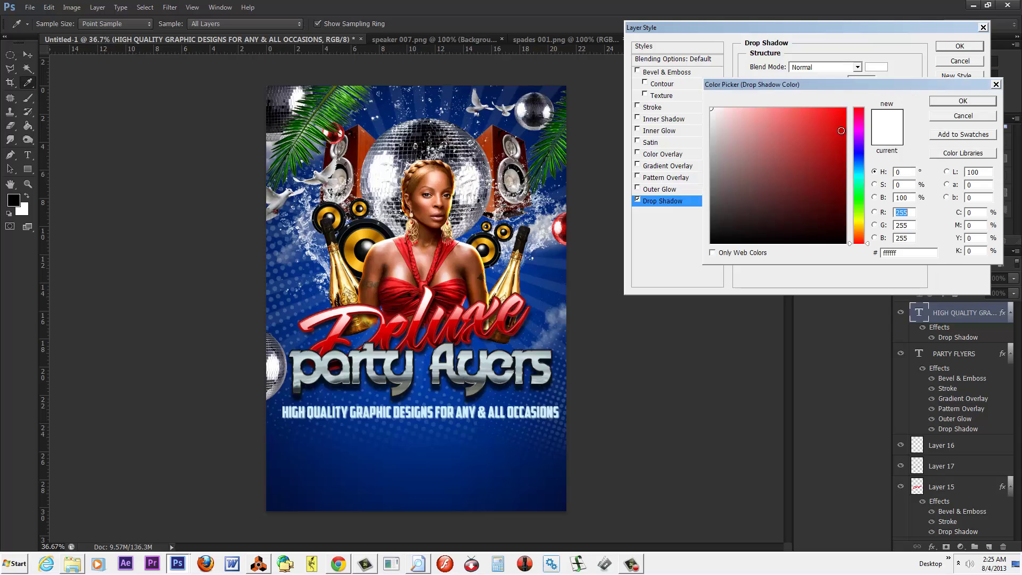
pyautogui.click(858, 161)
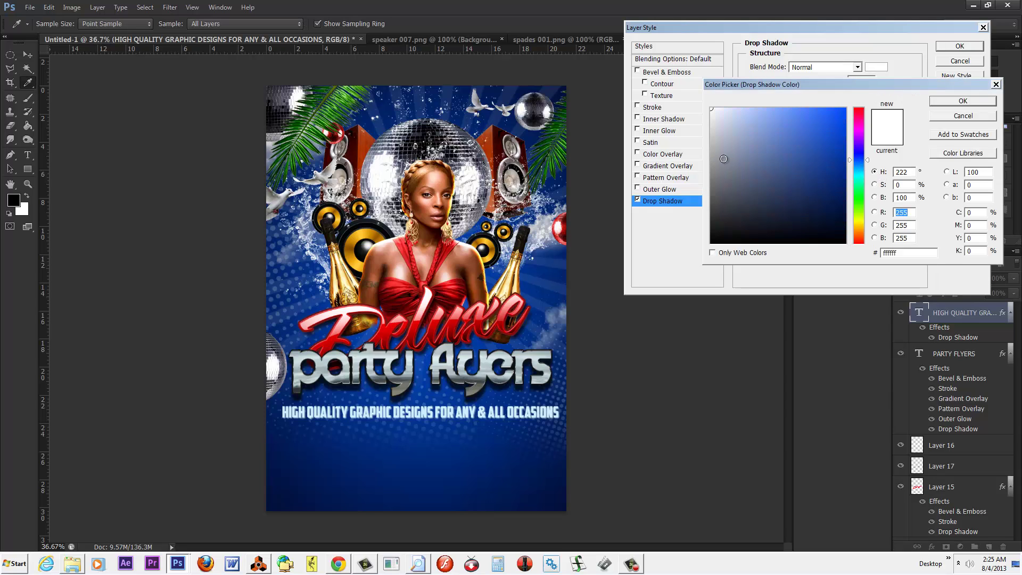
pyautogui.click(726, 159)
pyautogui.moveTo(726, 159)
pyautogui.mouseDown()
pyautogui.moveTo(737, 190)
pyautogui.moveTo(761, 180)
pyautogui.moveTo(785, 214)
pyautogui.moveTo(792, 171)
pyautogui.moveTo(773, 151)
pyautogui.mouseUp()
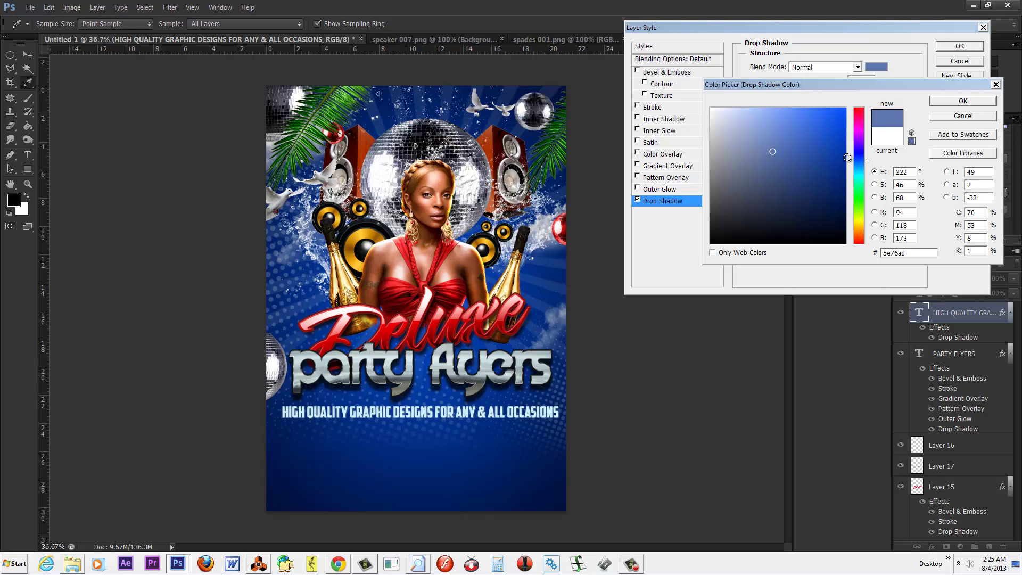
pyautogui.click(940, 103)
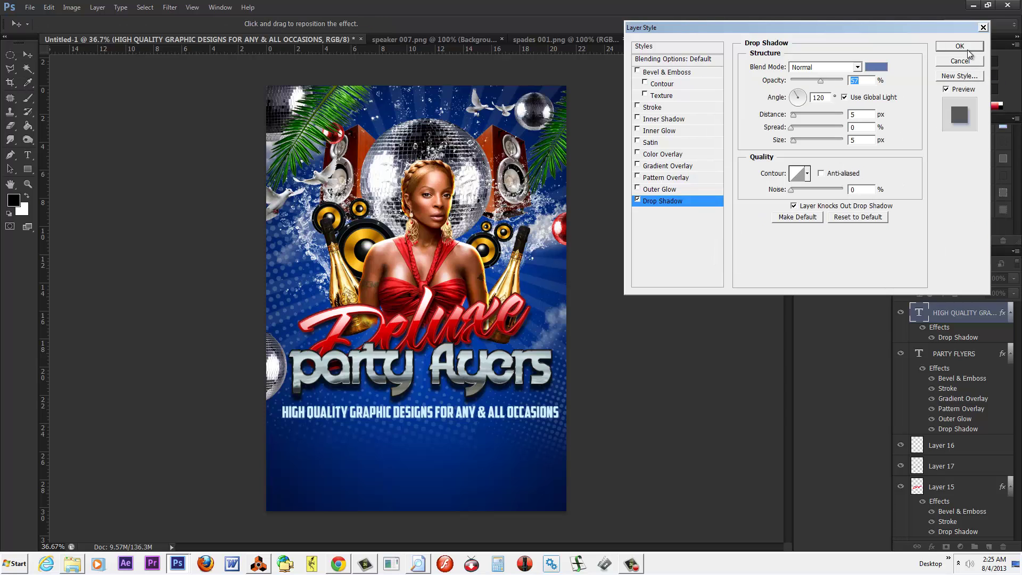
pyautogui.click(965, 48)
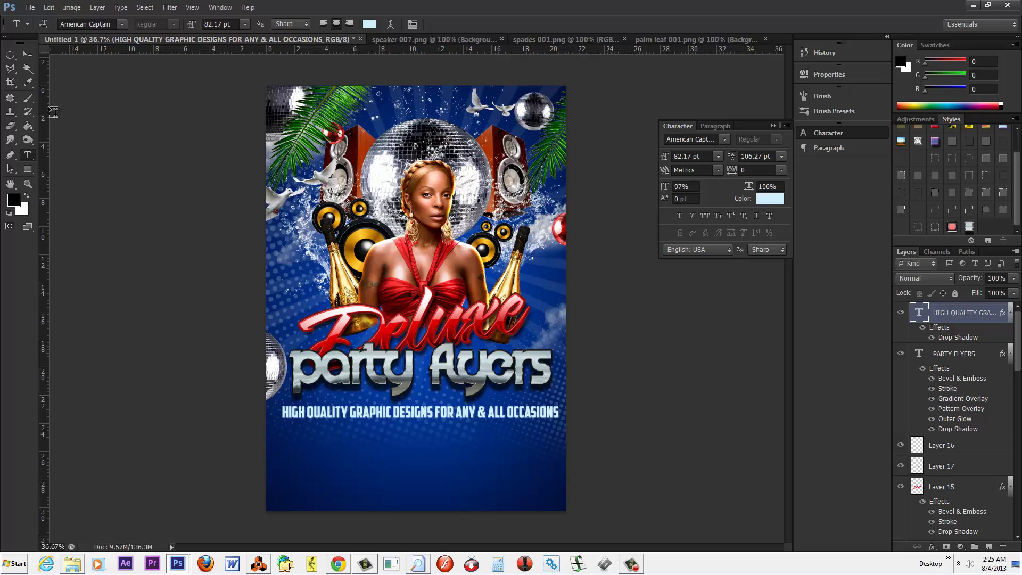
# Add the text line "HOLIDAY PARTYS | CABARETS | CELEBRATIONS | CONCERTS" and center it just beneath the tagline
pyautogui.click(286, 458)
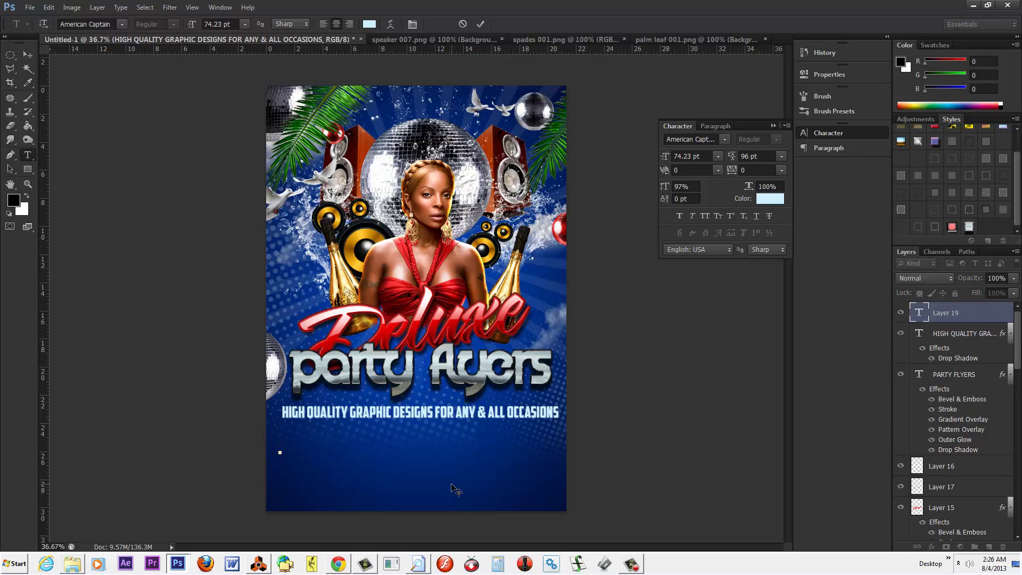
pyautogui.write('HOLIDAY')
pyautogui.write(' PARTYS')
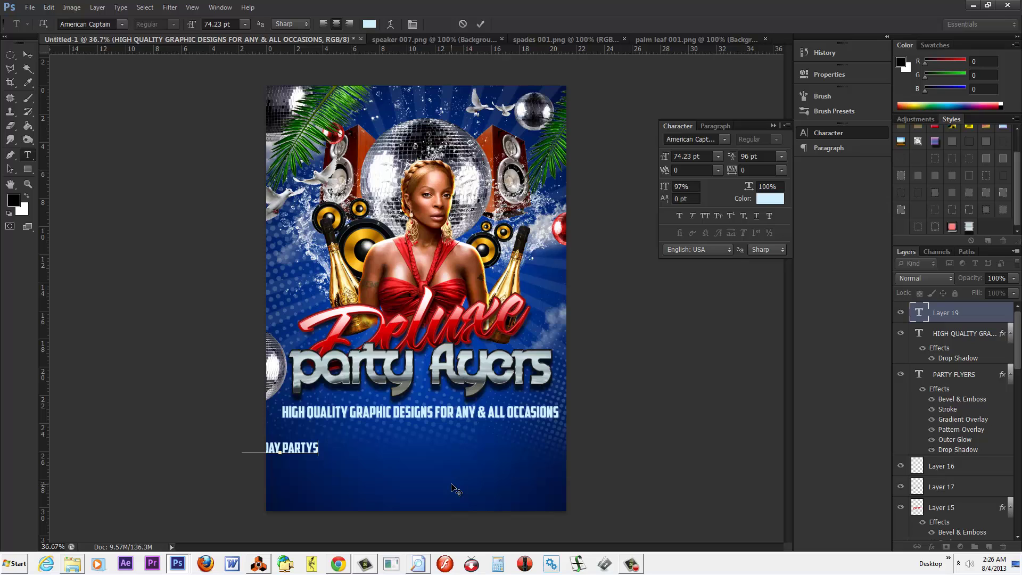
pyautogui.write(' I')
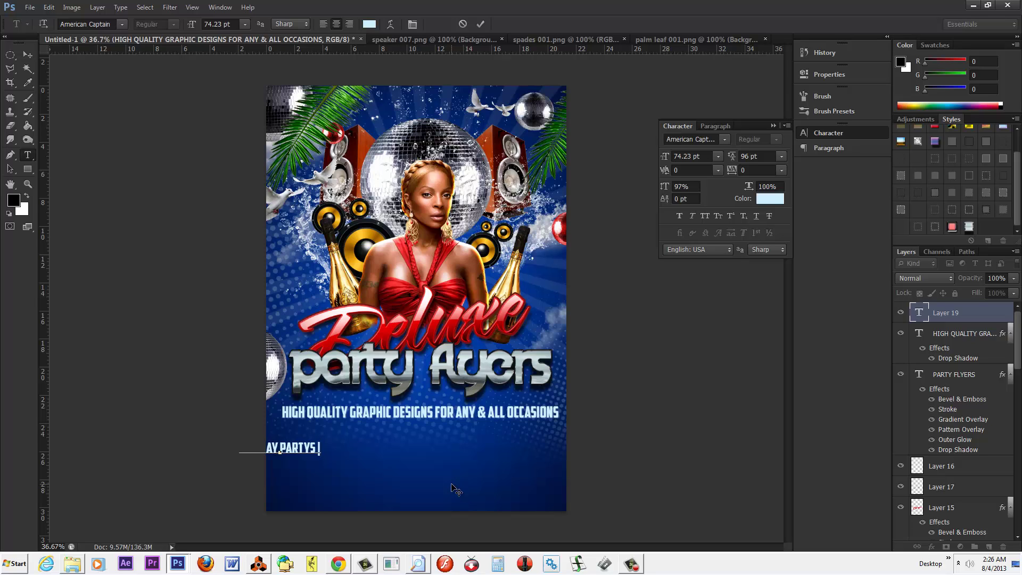
pyautogui.write(' C')
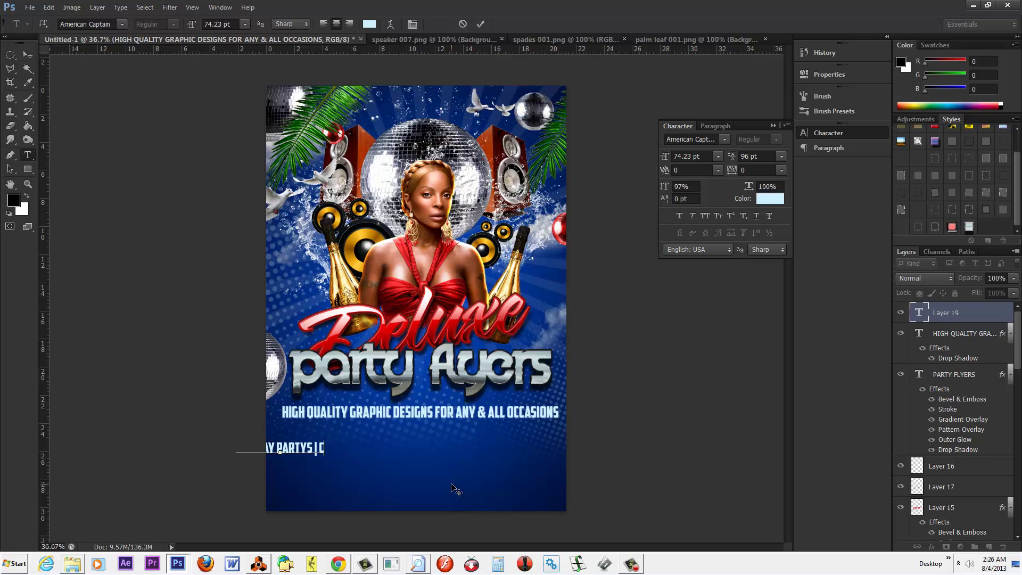
pyautogui.write('ABARETS')
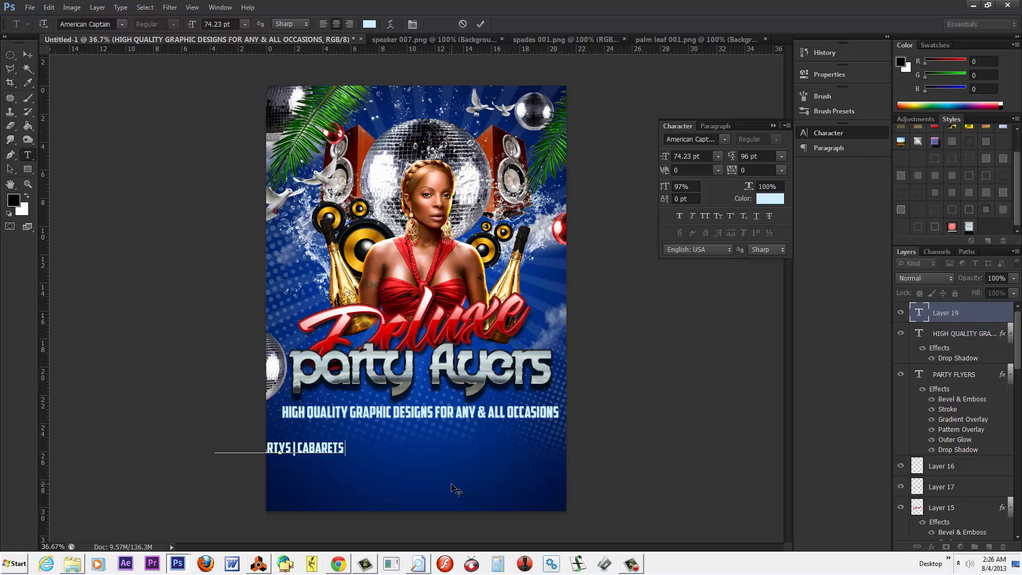
pyautogui.write(' |')
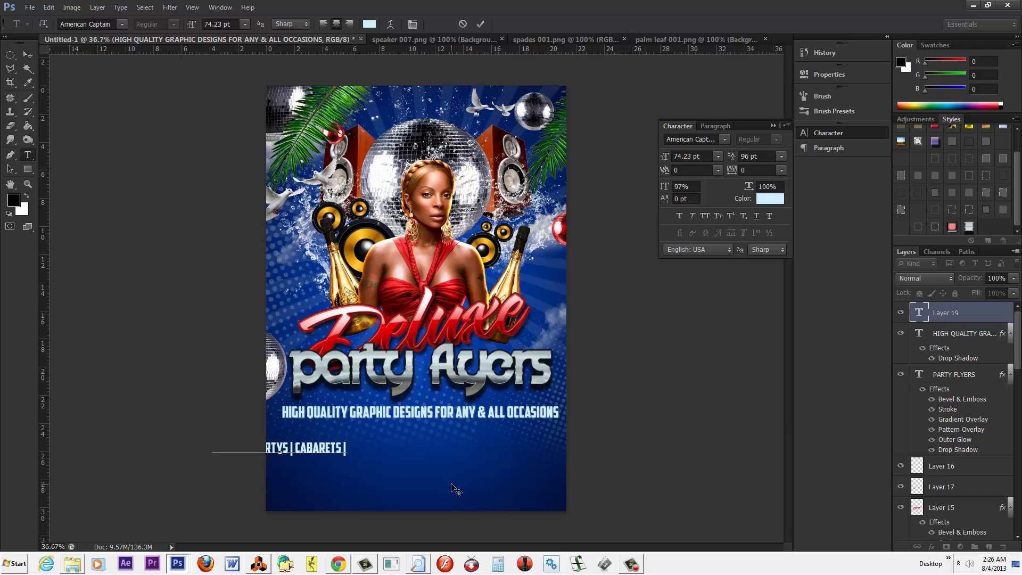
pyautogui.write(' CELEBRATIONS')
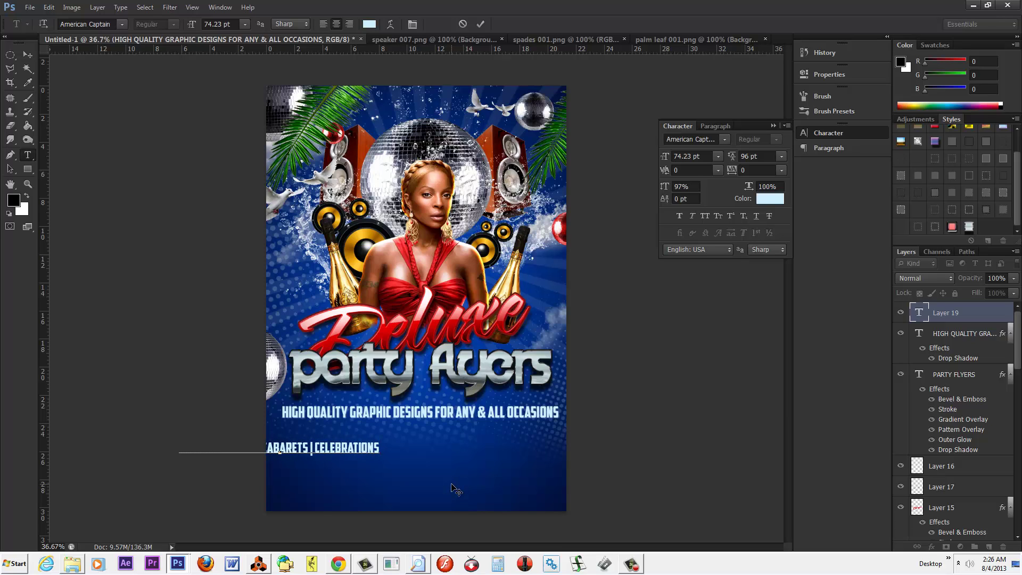
pyautogui.write(' | CONC')
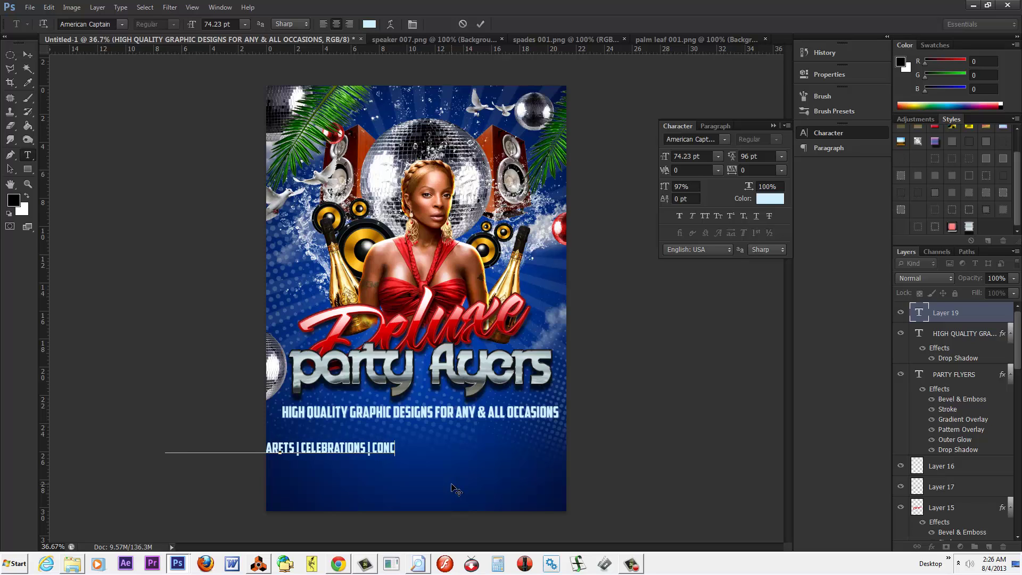
pyautogui.write('ERTS')
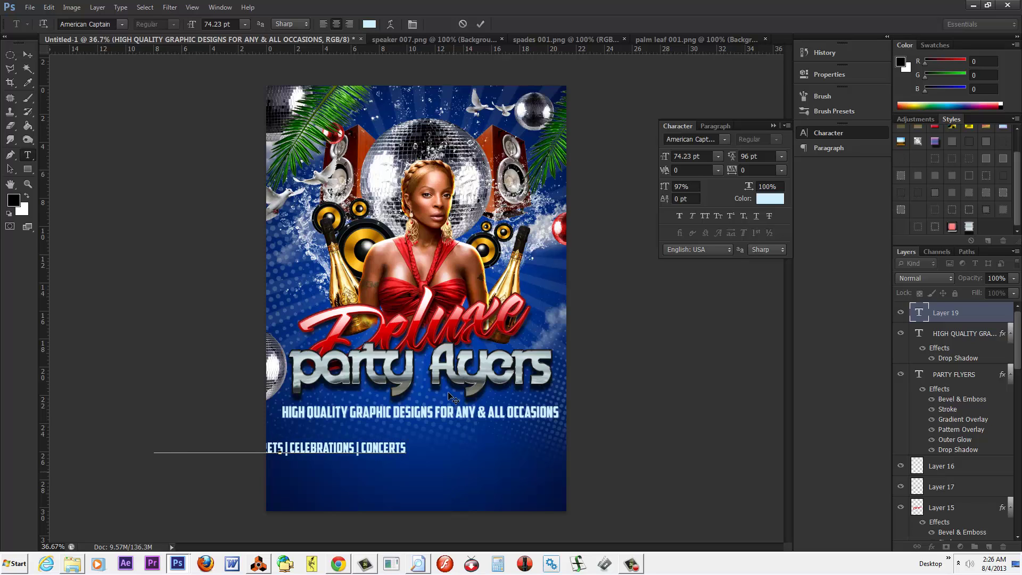
pyautogui.click(27, 55)
pyautogui.moveTo(341, 451); pyautogui.dragTo(478, 439)
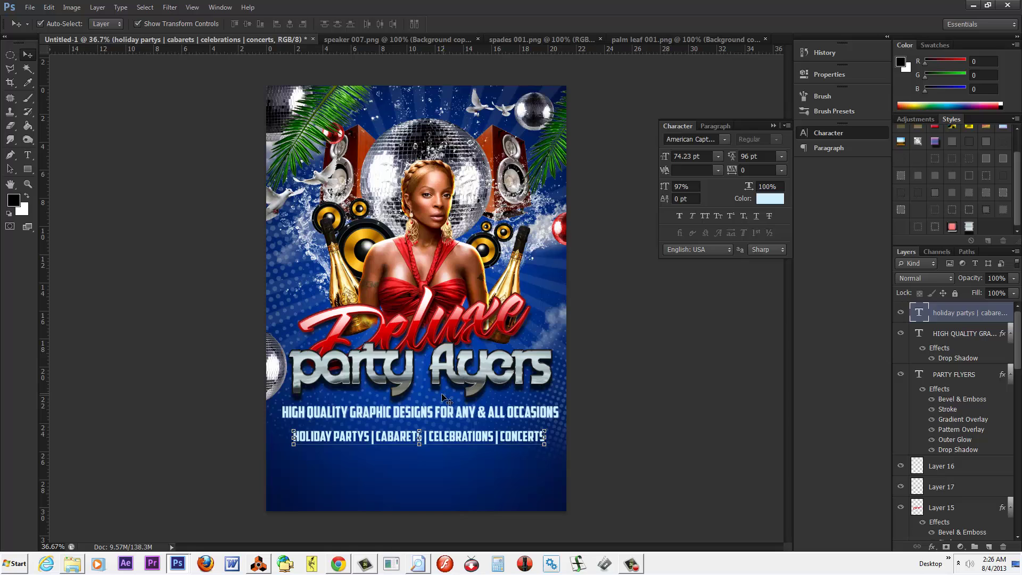
# Add a black drop shadow to the new text line with Normal blend mode, 100% opacity and 10 px distance
pyautogui.click(48, 8)
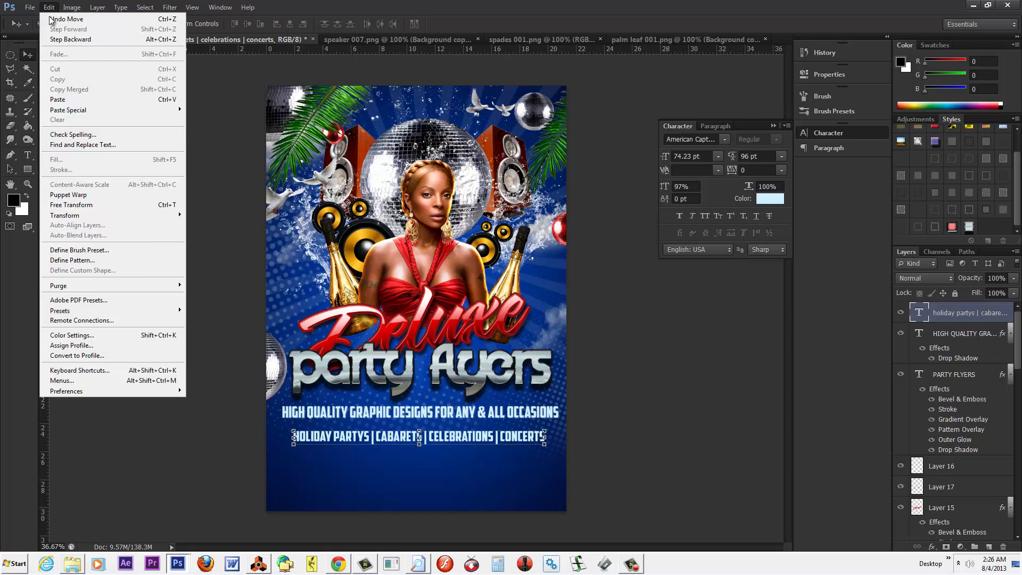
pyautogui.moveTo(98, 8)
pyautogui.moveTo(101, 64)
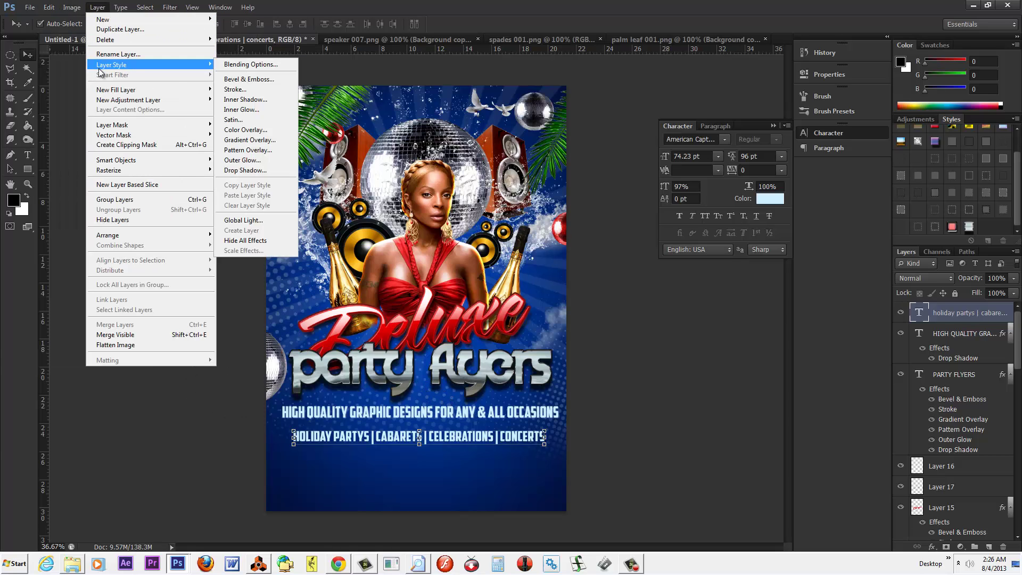
pyautogui.click(256, 171)
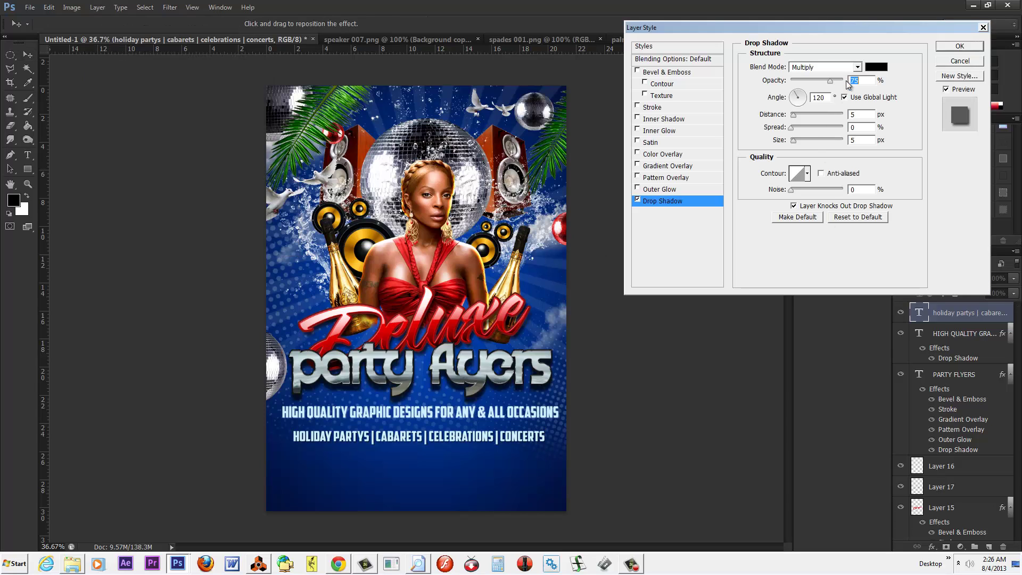
pyautogui.click(848, 69)
pyautogui.click(841, 76)
pyautogui.moveTo(831, 80); pyautogui.dragTo(843, 81)
pyautogui.moveTo(794, 115); pyautogui.dragTo(798, 116)
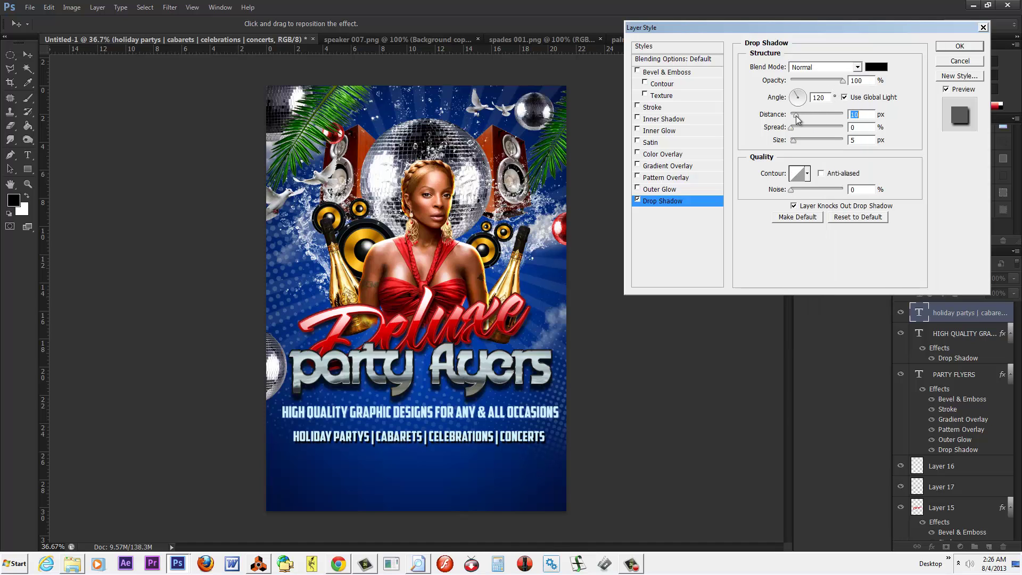
pyautogui.click(947, 48)
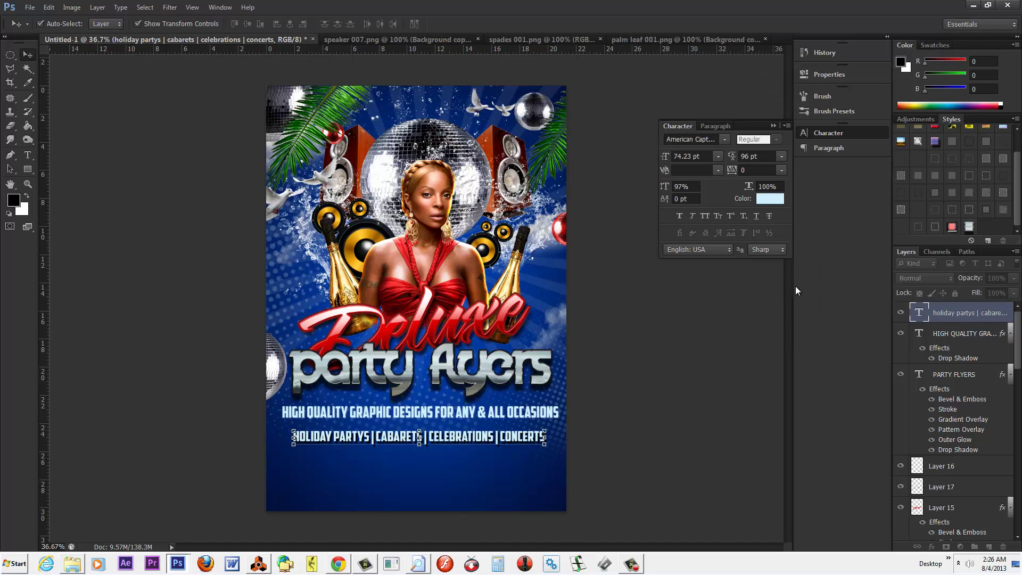
# Select a rectangular band across the flyer's full width below the event list and create a new layer for it
pyautogui.click(10, 54)
pyautogui.click(59, 54)
pyautogui.moveTo(267, 456); pyautogui.dragTo(621, 499)
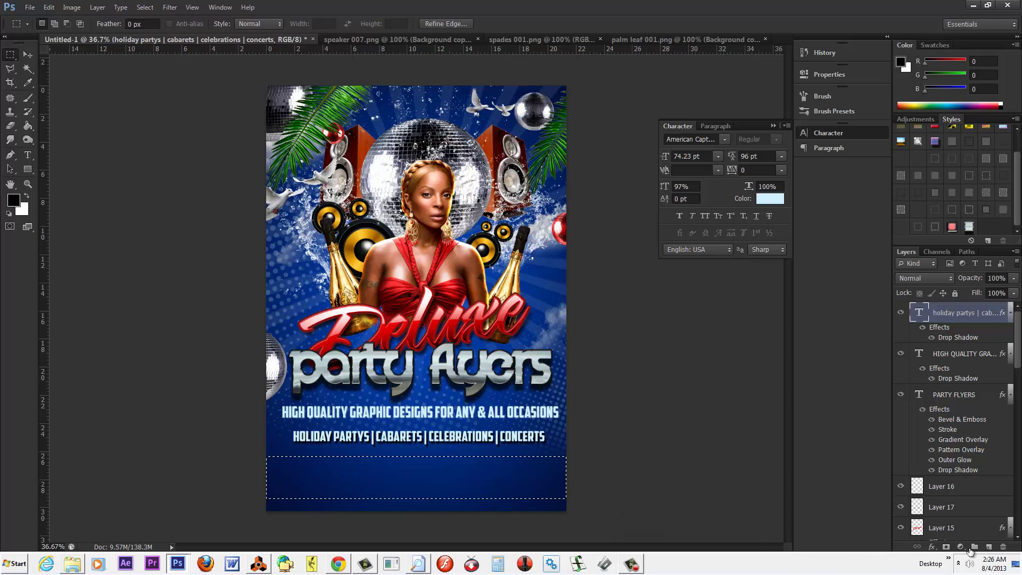
pyautogui.click(989, 547)
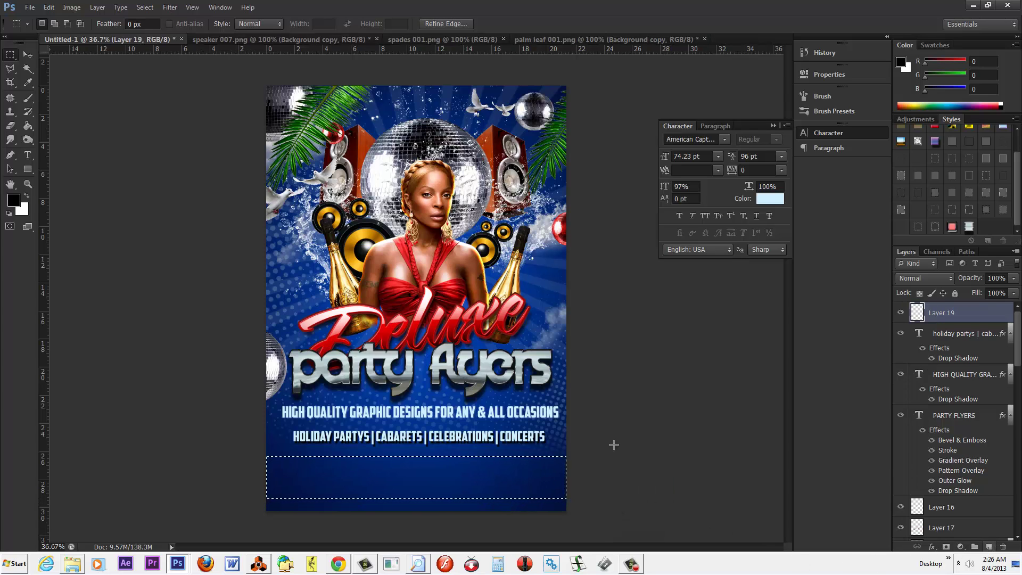
# Set the foreground color to a very dark navy blue (RGB 2, 13, 38) based on the flyer's blue background
pyautogui.click(20, 199)
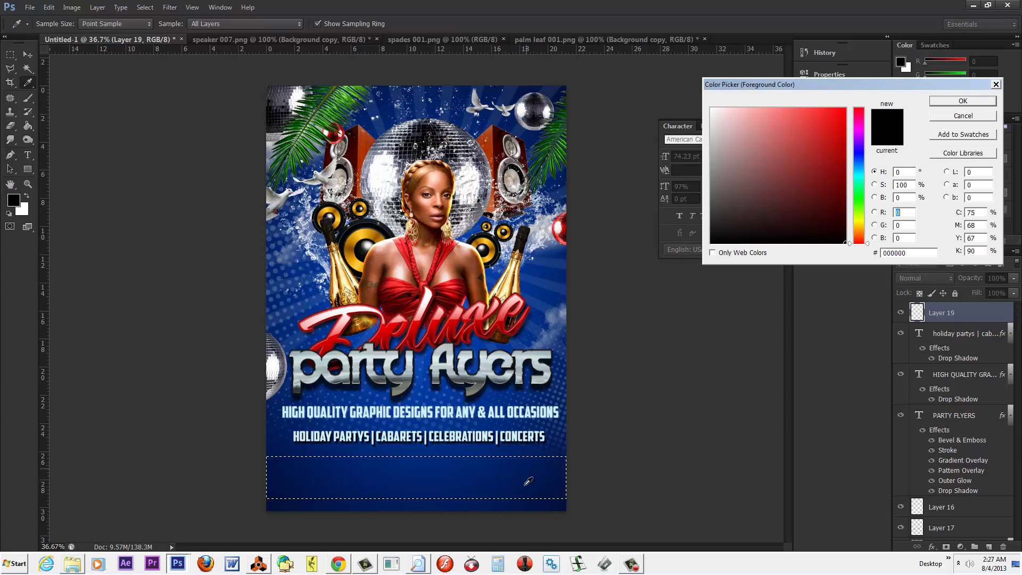
pyautogui.click(528, 466)
pyautogui.click(838, 223)
pyautogui.click(942, 106)
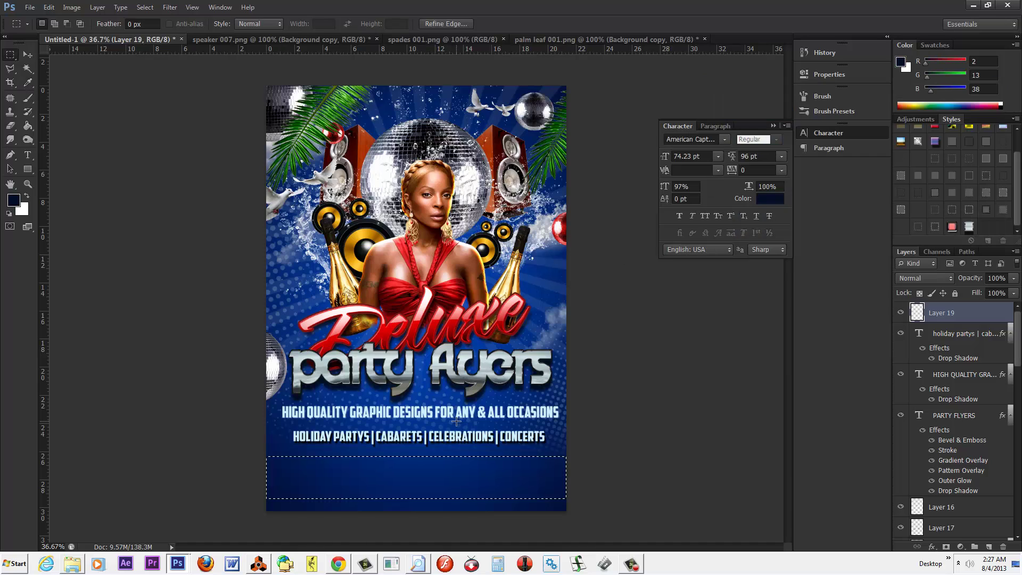
# Fill the selected band on the new layer with the dark navy foreground color and deselect it
pyautogui.click(28, 125)
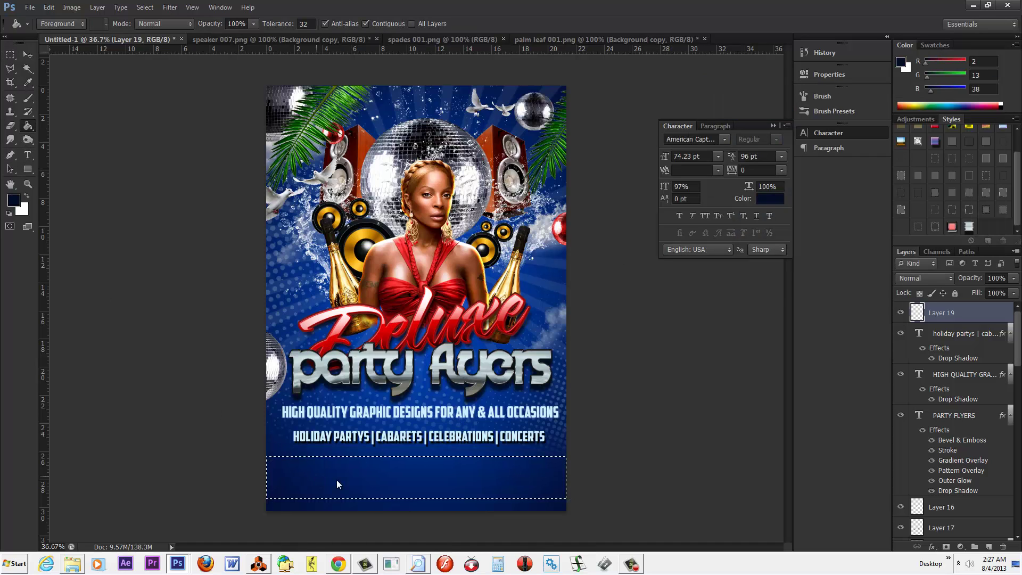
pyautogui.click(545, 469)
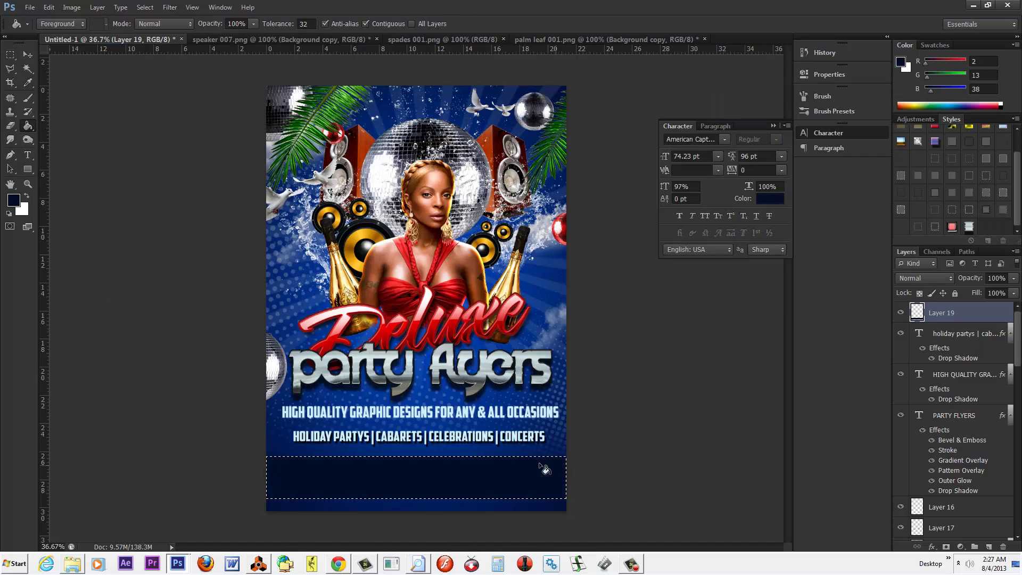
pyautogui.click(151, 8)
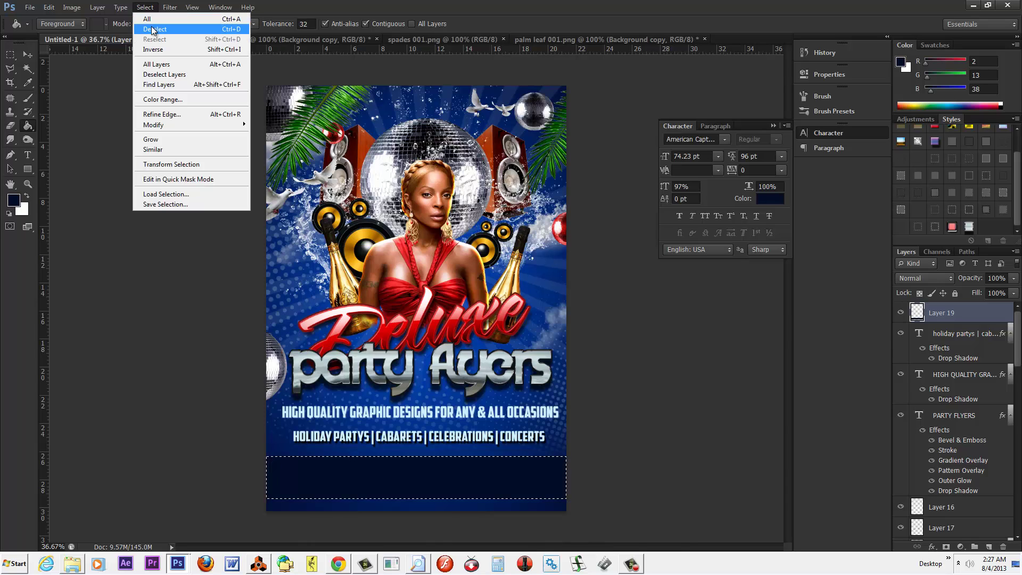
pyautogui.click(155, 29)
# Add a thin white stroke to the dark band's layer, positioned Outside with Normal blend mode and 100% opacity
pyautogui.click(128, 8)
pyautogui.moveTo(98, 7)
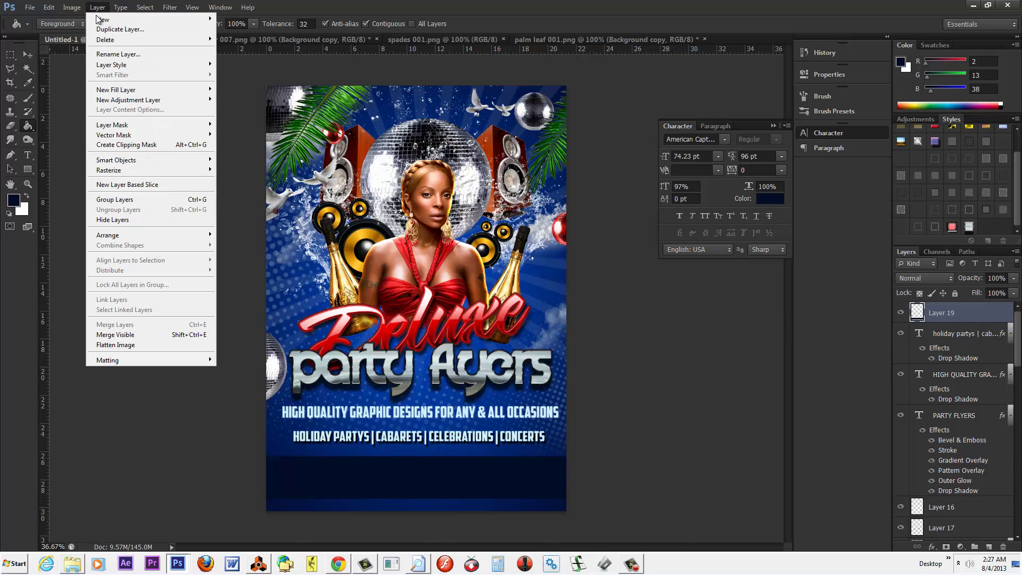
pyautogui.moveTo(111, 65)
pyautogui.click(261, 89)
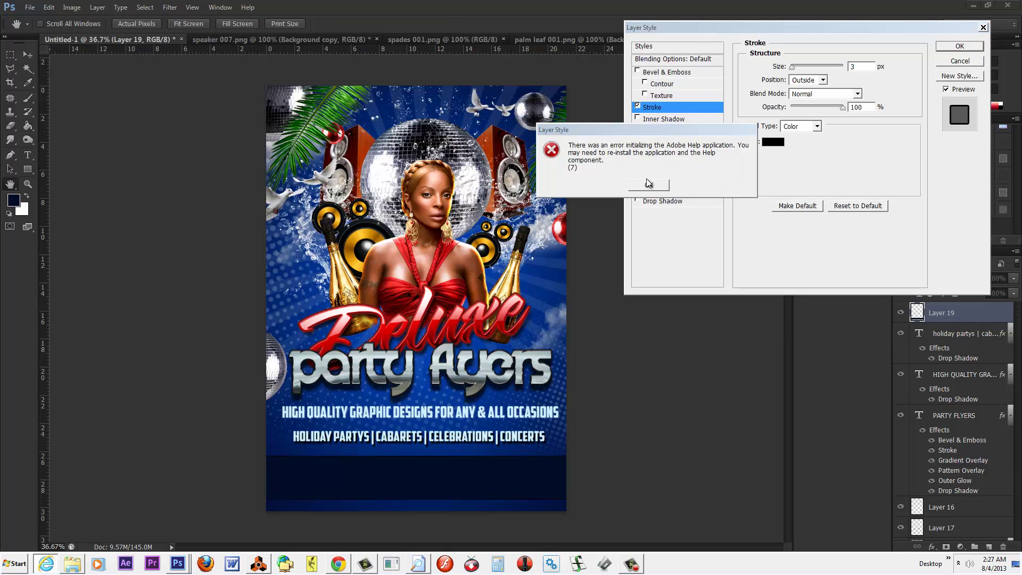
pyautogui.click(651, 186)
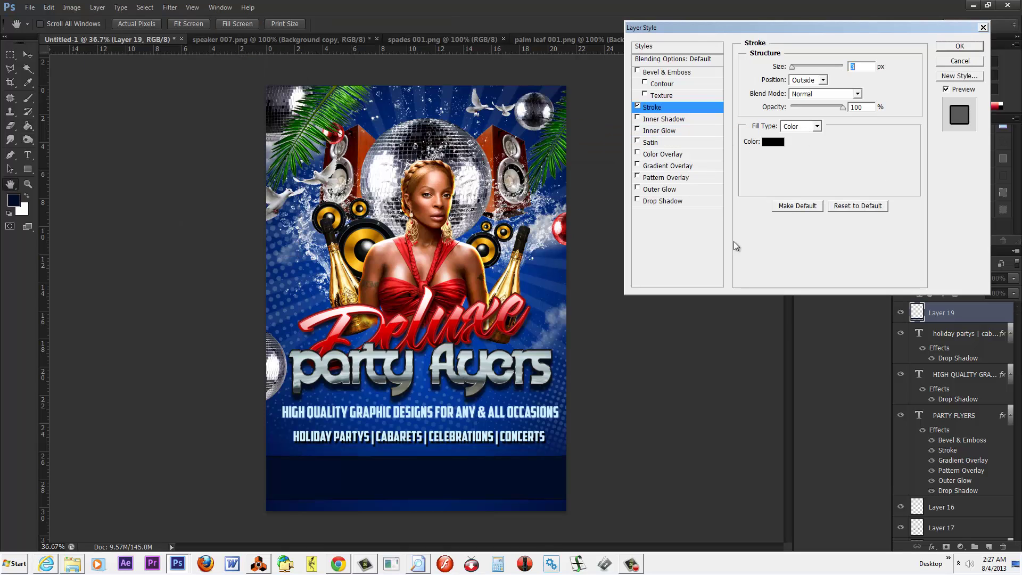
pyautogui.click(776, 148)
pyautogui.moveTo(779, 167); pyautogui.dragTo(701, 80)
pyautogui.click(974, 101)
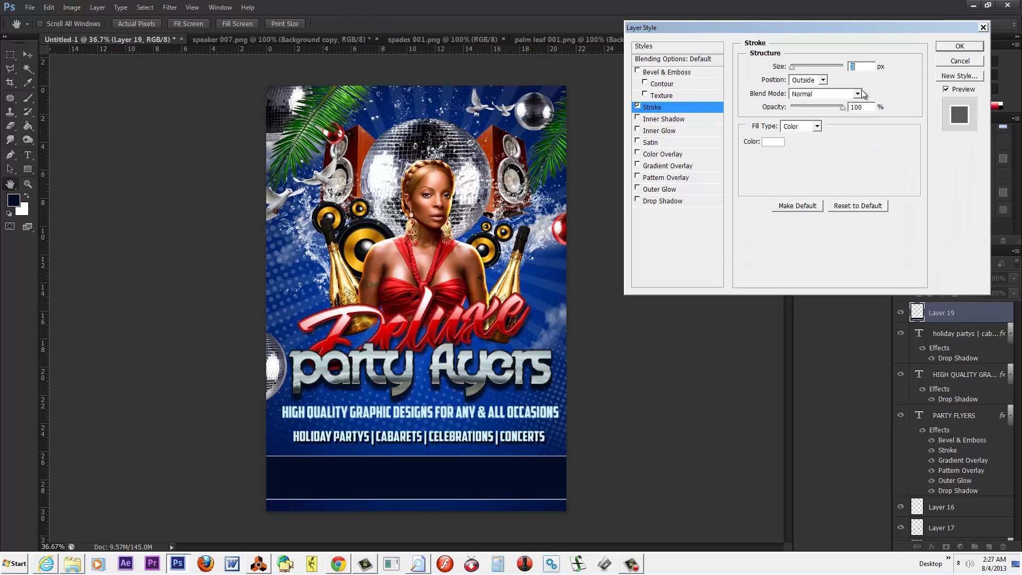
pyautogui.press('Down')
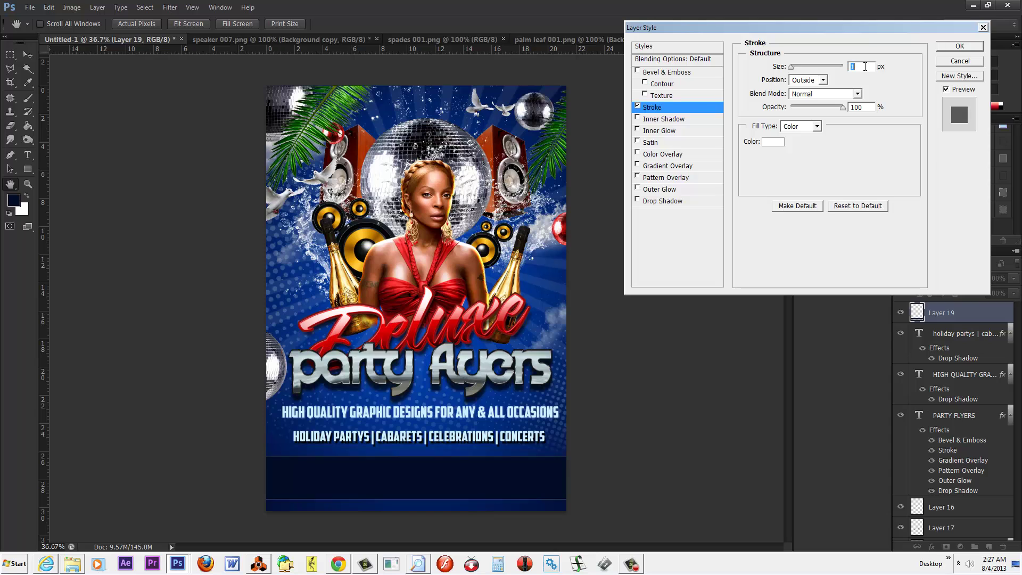
pyautogui.click(980, 46)
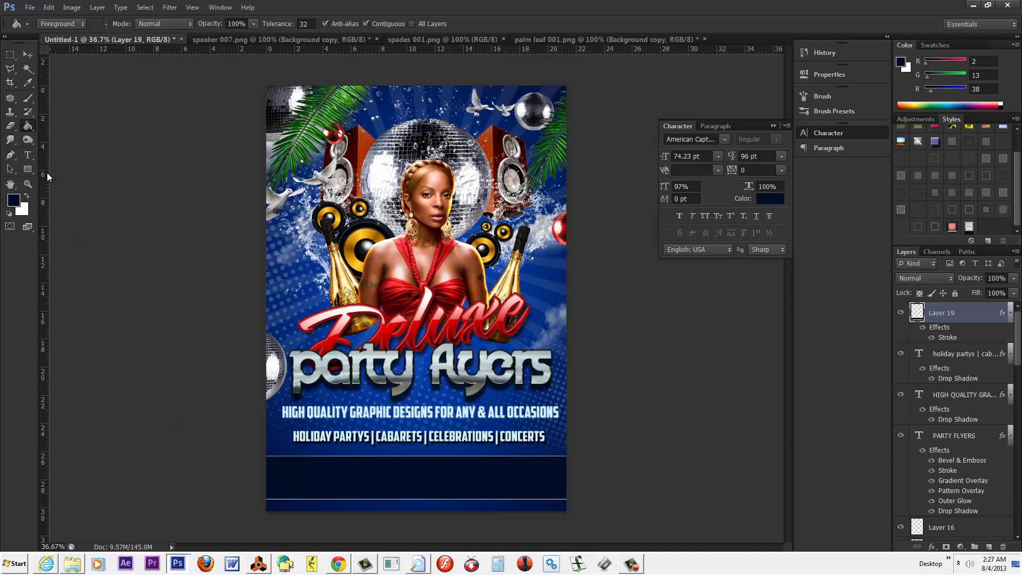
# Add a text line with the contact's name and phone number and move it into the dark band
pyautogui.click(28, 154)
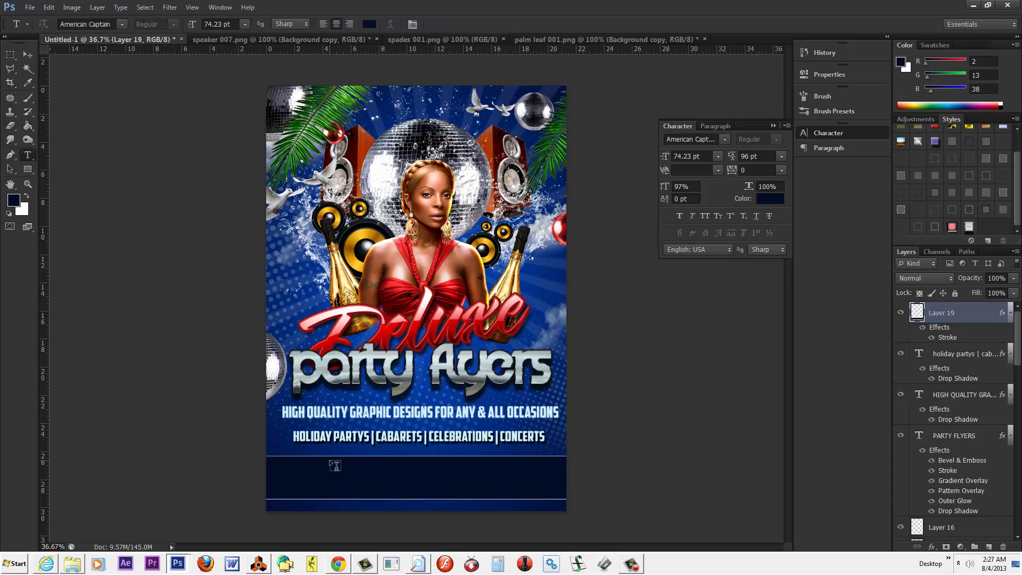
pyautogui.click(306, 463)
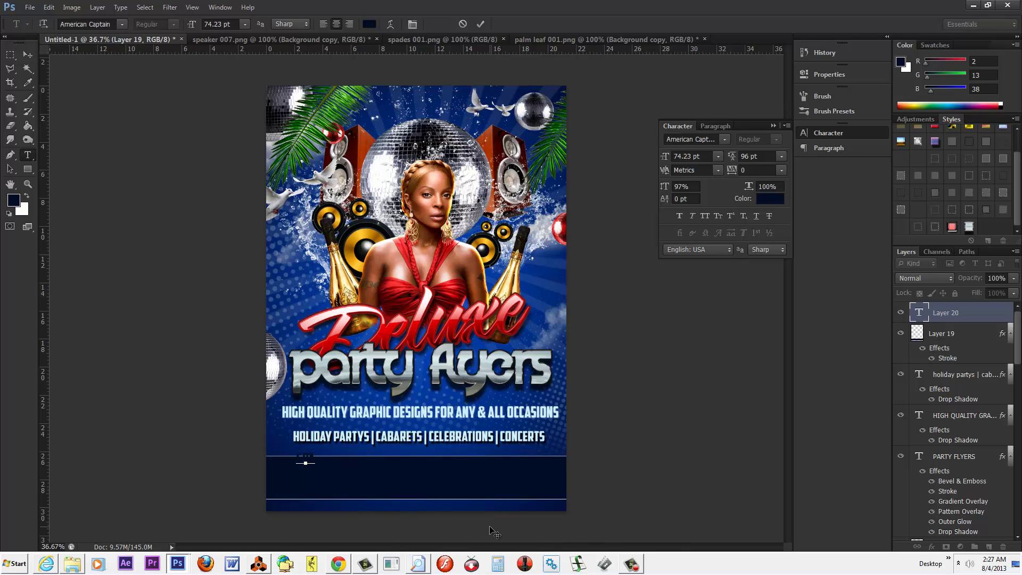
pyautogui.write('ESS A.00')
pyautogui.hotkey('ctrl', 'Return')
pyautogui.hotkey('ctrl', 't')
pyautogui.moveTo(364, 462); pyautogui.dragTo(467, 491)
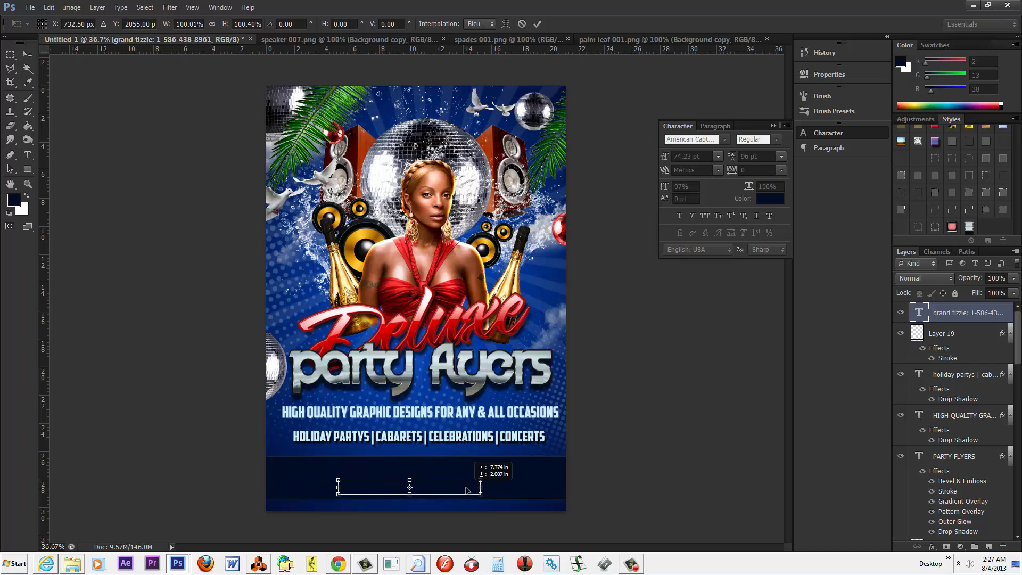
pyautogui.click(30, 156)
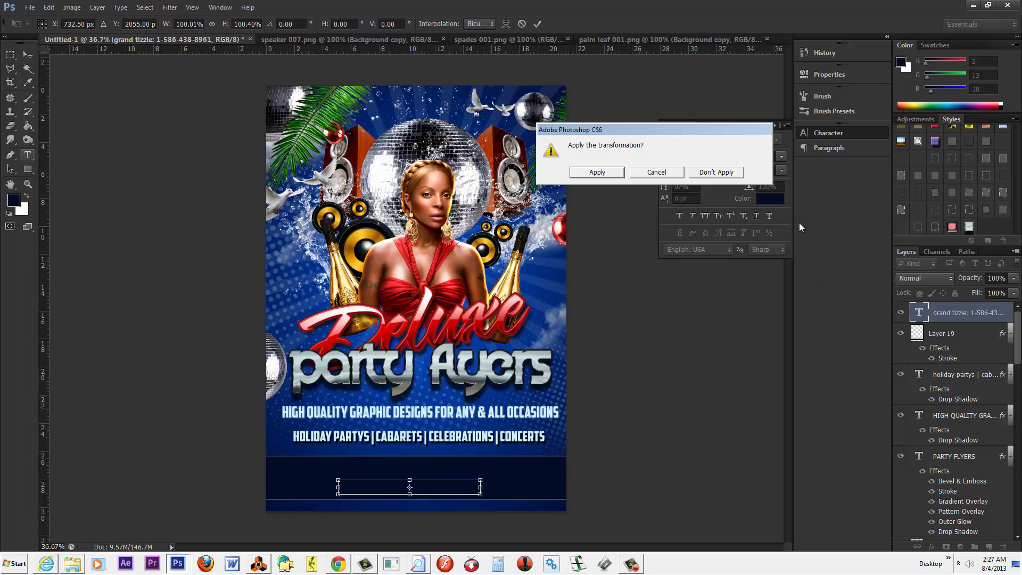
pyautogui.click(597, 172)
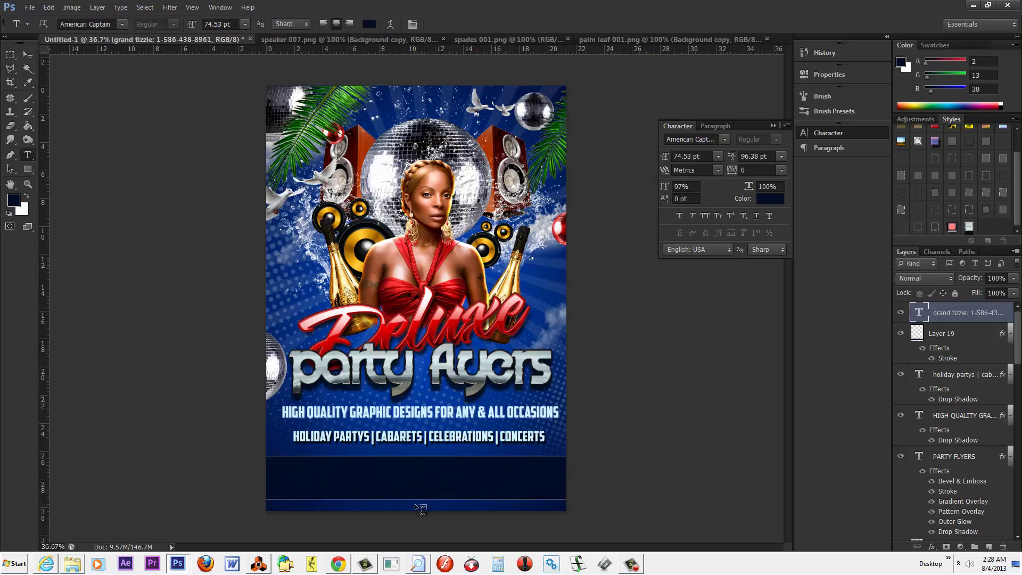
# Change the color of the entire contact text line, including its last digit, to white (ffffff)
pyautogui.click(474, 488)
pyautogui.hotkey('ctrl', 'a')
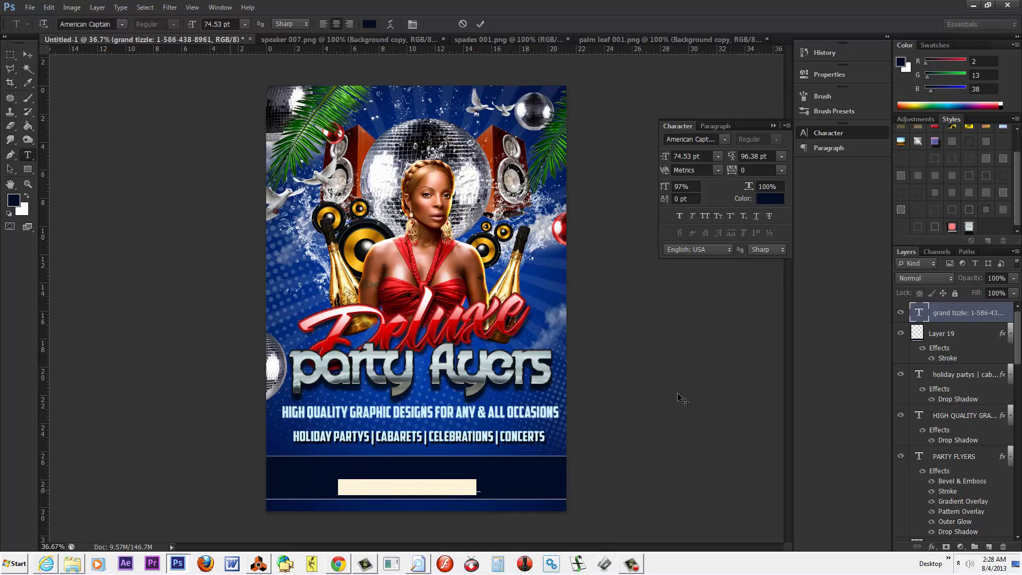
pyautogui.click(776, 199)
pyautogui.write('ffffff')
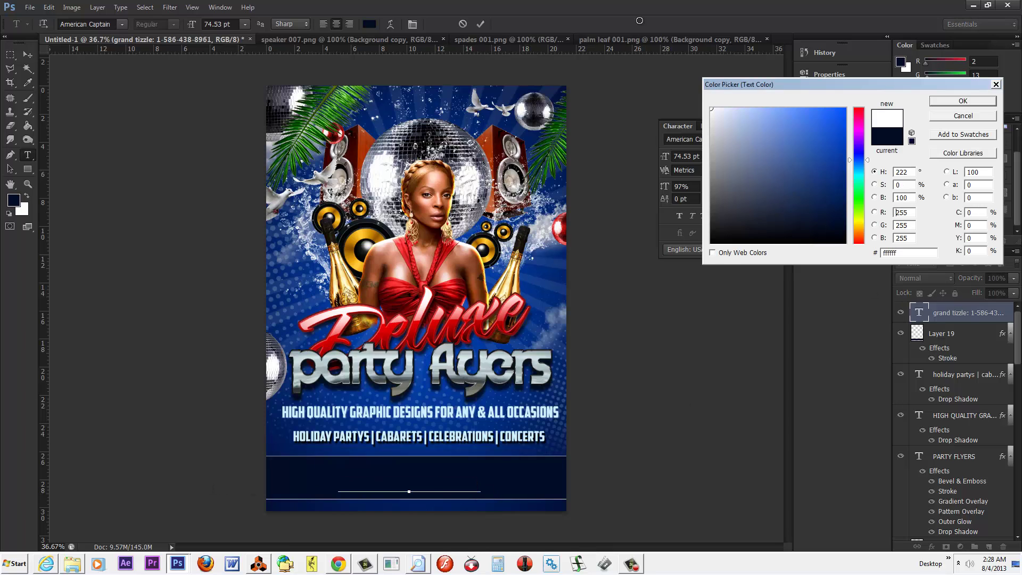
pyautogui.click(969, 101)
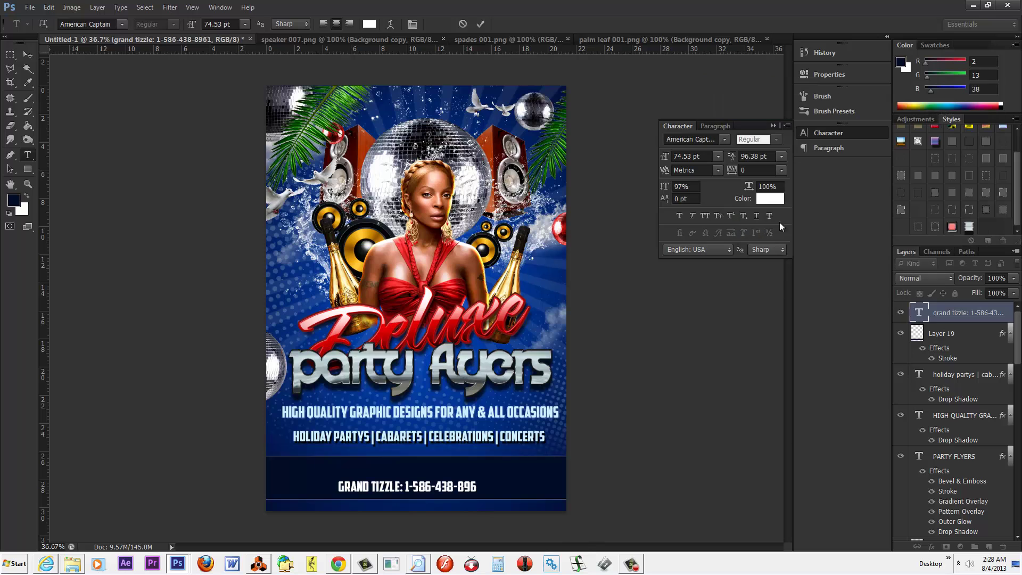
pyautogui.click(486, 492)
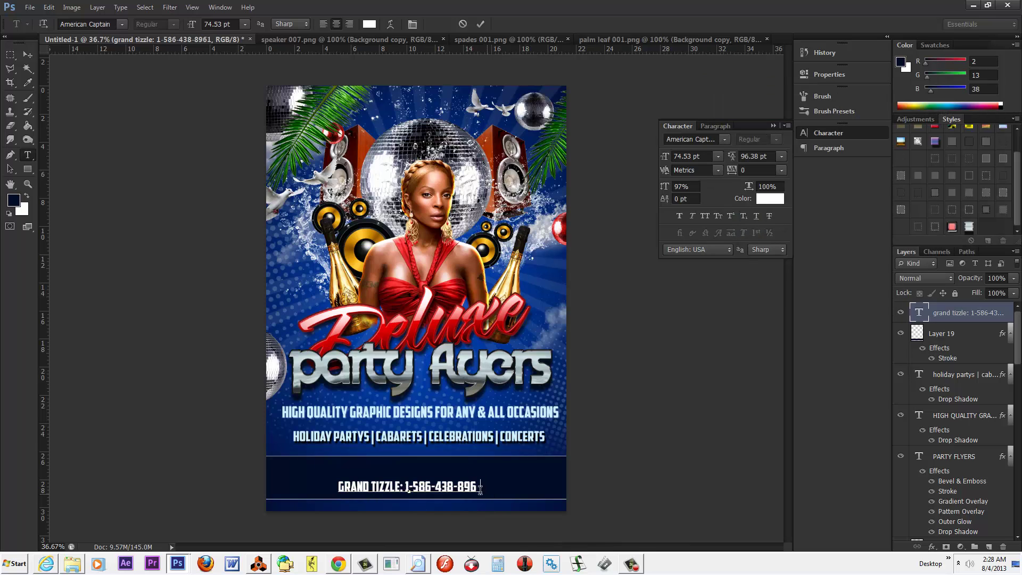
pyautogui.click(762, 200)
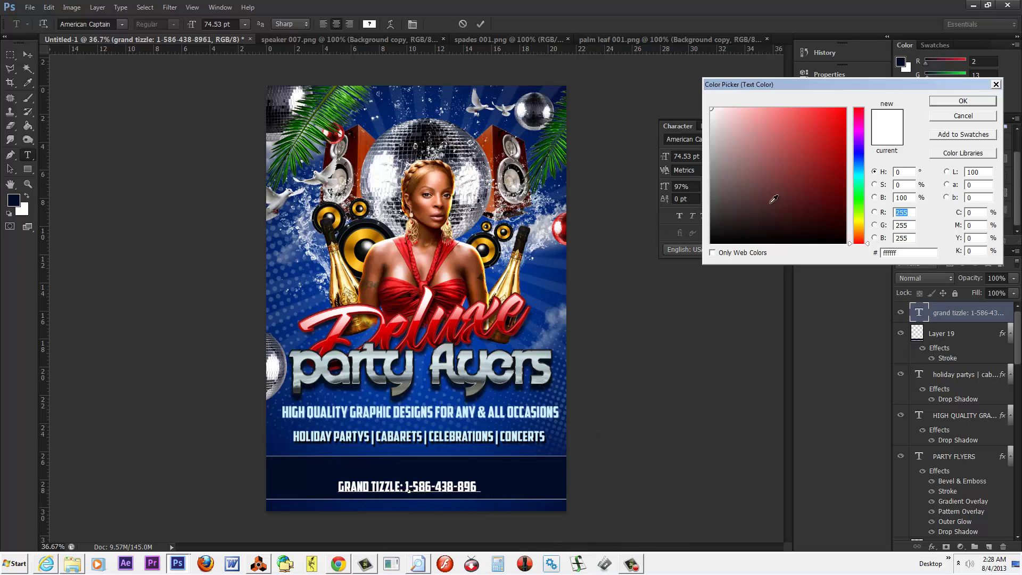
pyautogui.click(959, 101)
# Enlarge the contact text line to about 144% and center it inside the dark band
pyautogui.click(27, 54)
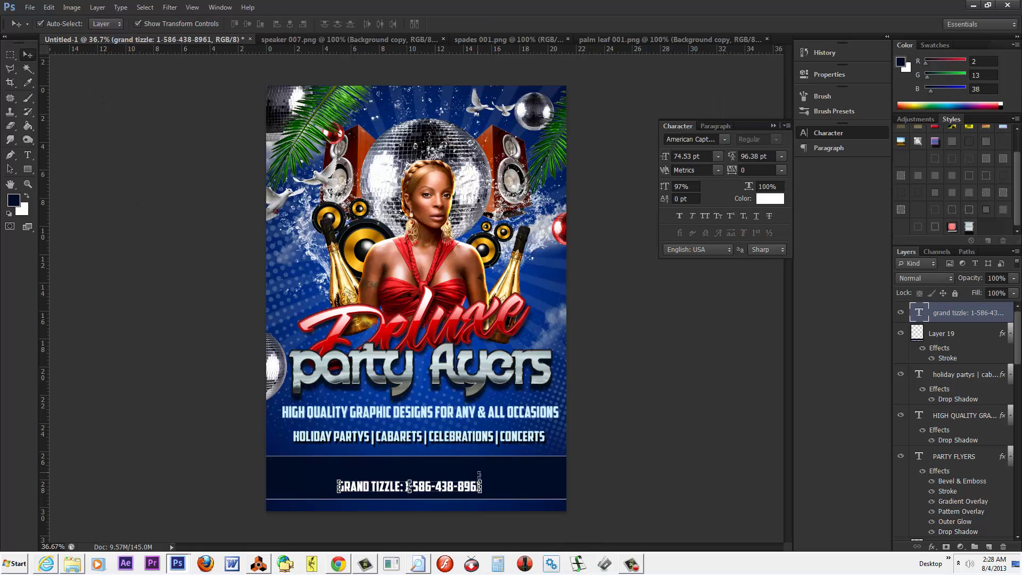
pyautogui.click(483, 478)
pyautogui.moveTo(483, 478)
pyautogui.mouseDown()
pyautogui.moveTo(548, 472)
pyautogui.moveTo(486, 479)
pyautogui.mouseUp()
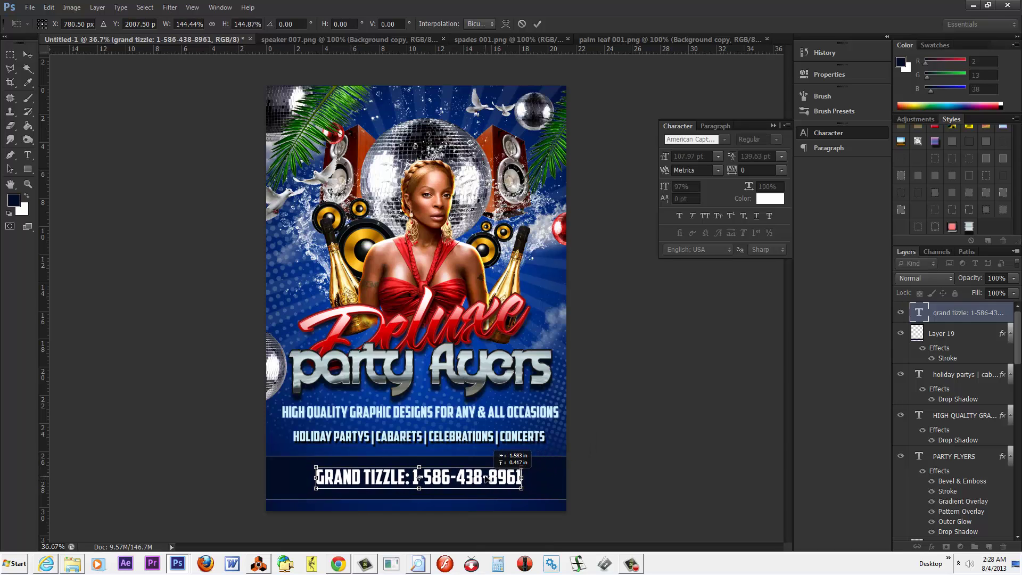
pyautogui.press('Return')
pyautogui.click(660, 456)
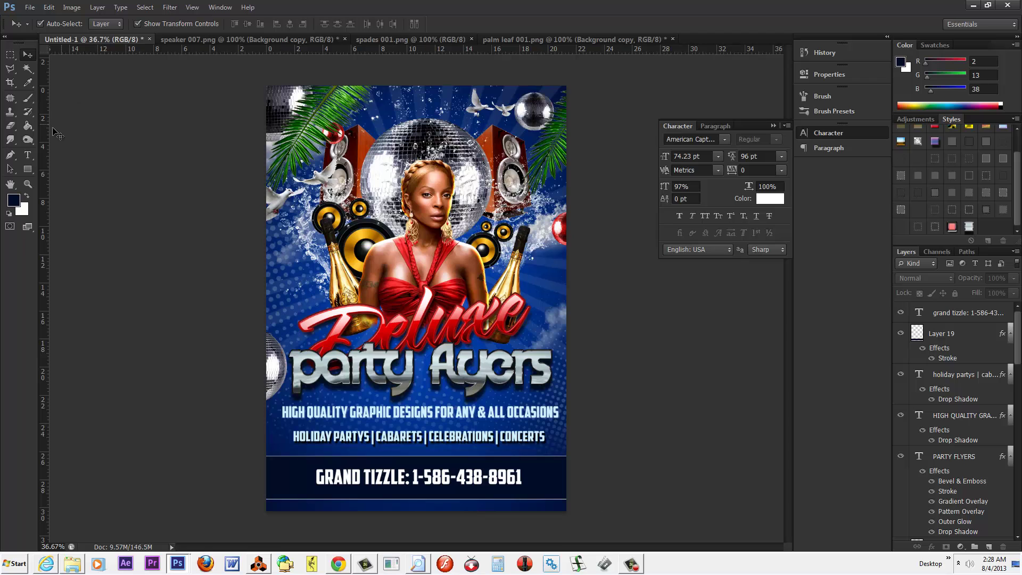
# Choose the 552 px ornate corner brush and create a new layer above the contact text
pyautogui.click(28, 98)
pyautogui.click(54, 24)
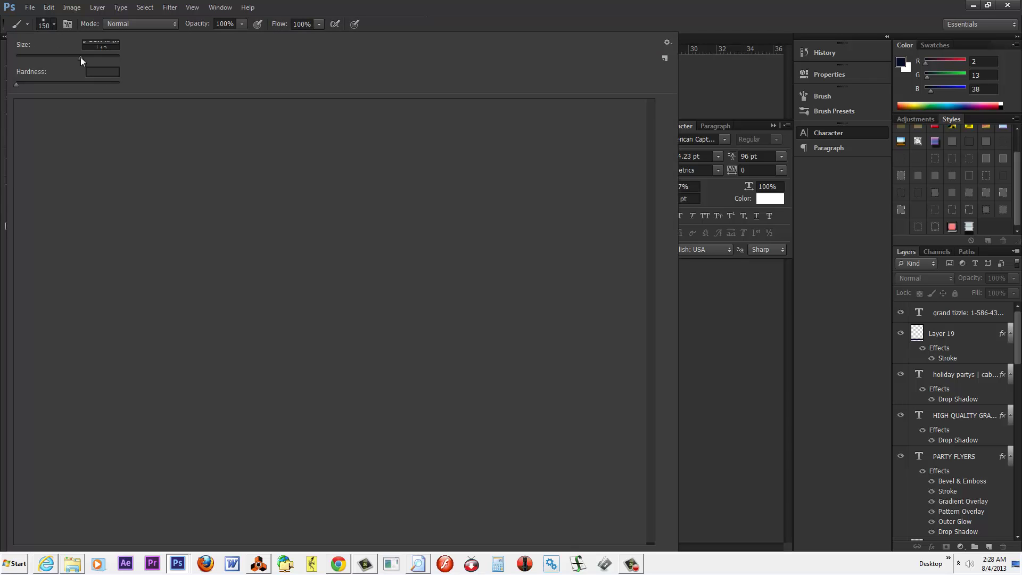
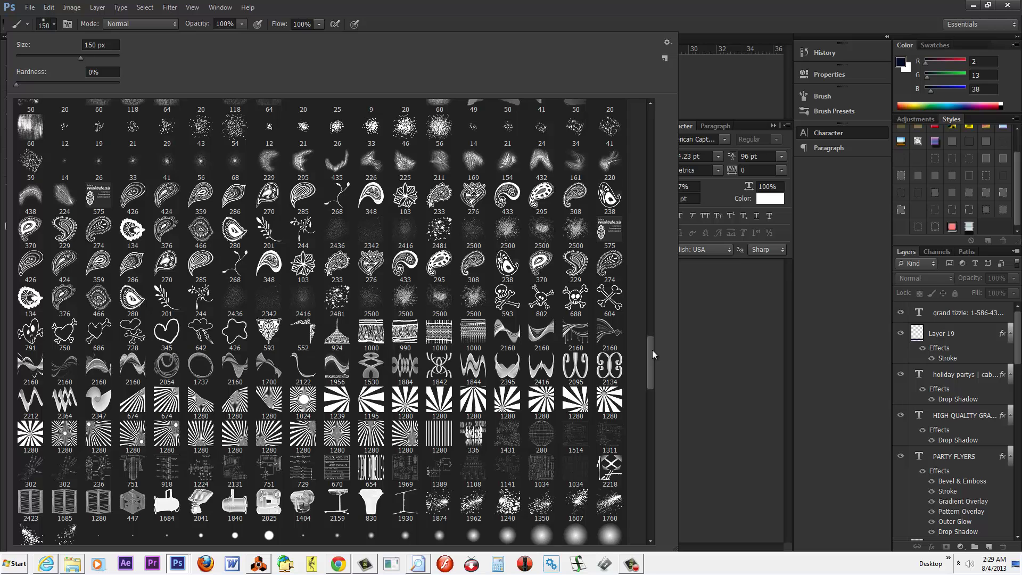
pyautogui.click(301, 330)
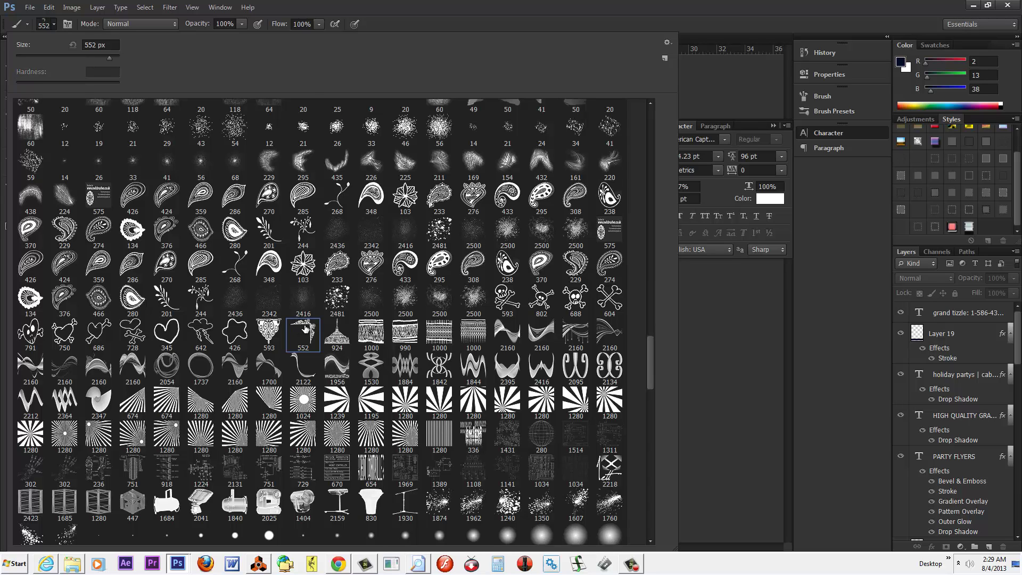
pyautogui.doubleClick(305, 329)
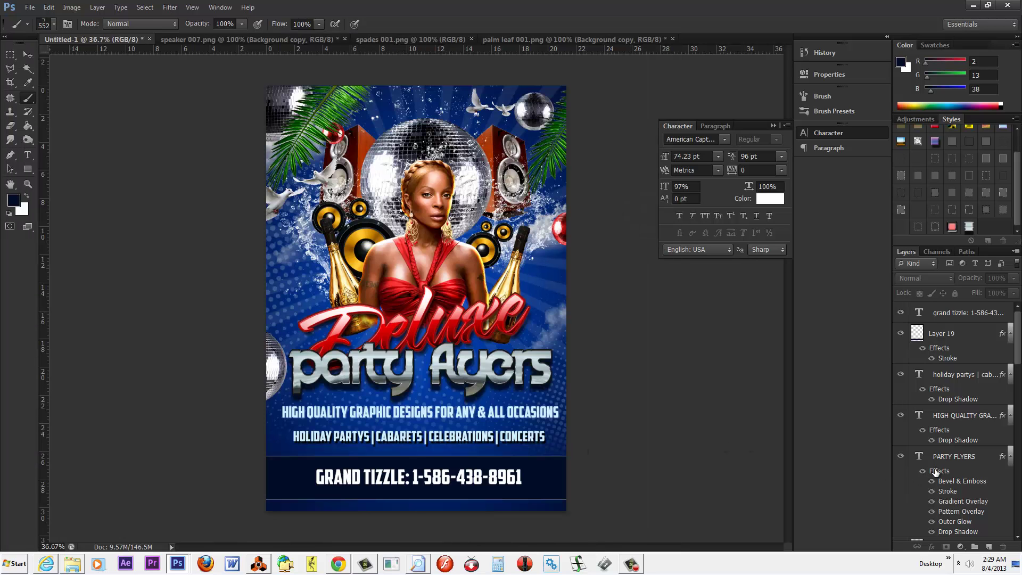
pyautogui.click(982, 312)
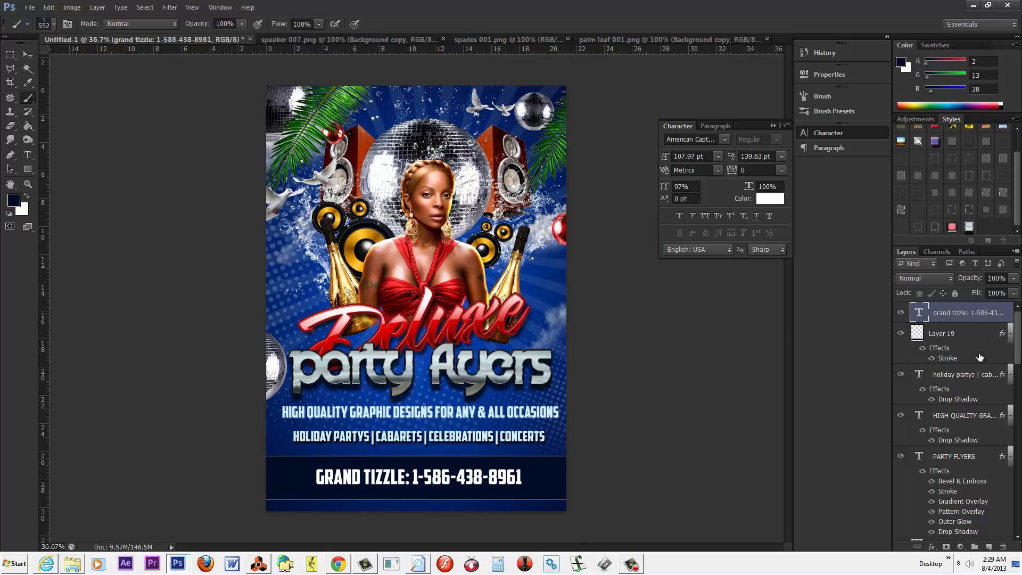
pyautogui.click(989, 547)
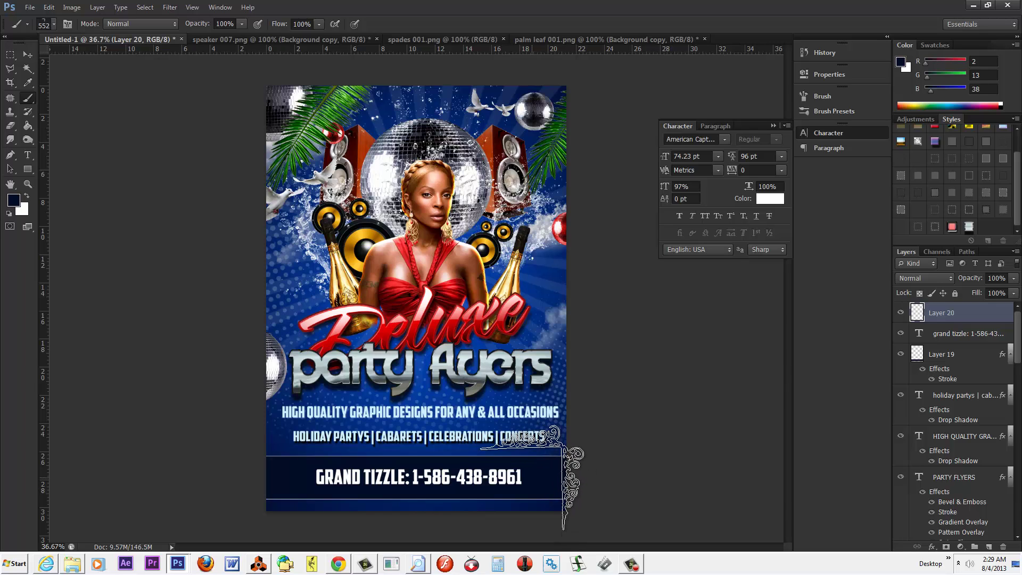
# Rotate the corner brush tip to 180° and reduce its size to 250 px
pyautogui.click(68, 24)
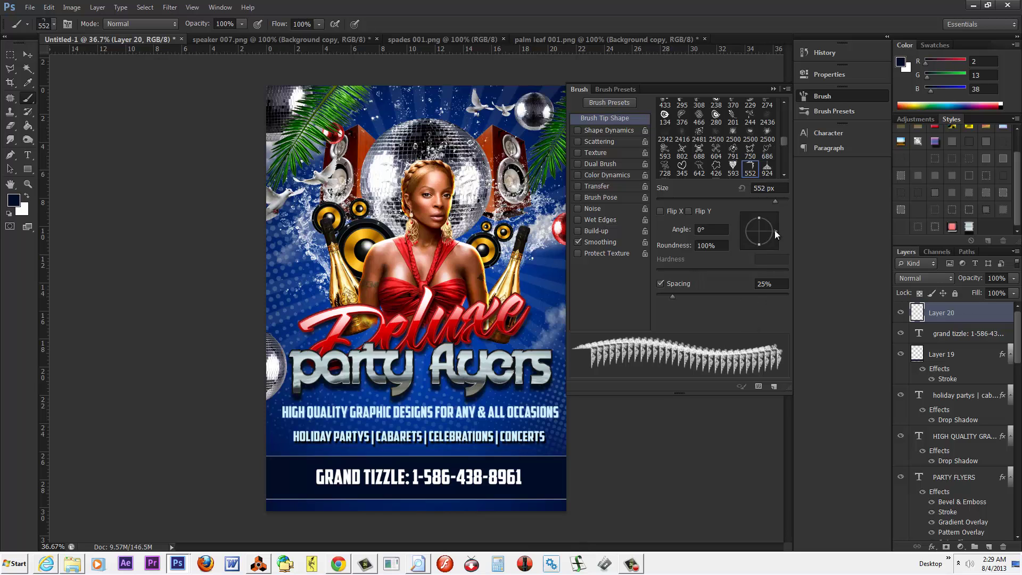
pyautogui.moveTo(775, 230)
pyautogui.mouseDown()
pyautogui.moveTo(753, 211)
pyautogui.moveTo(736, 232)
pyautogui.mouseUp()
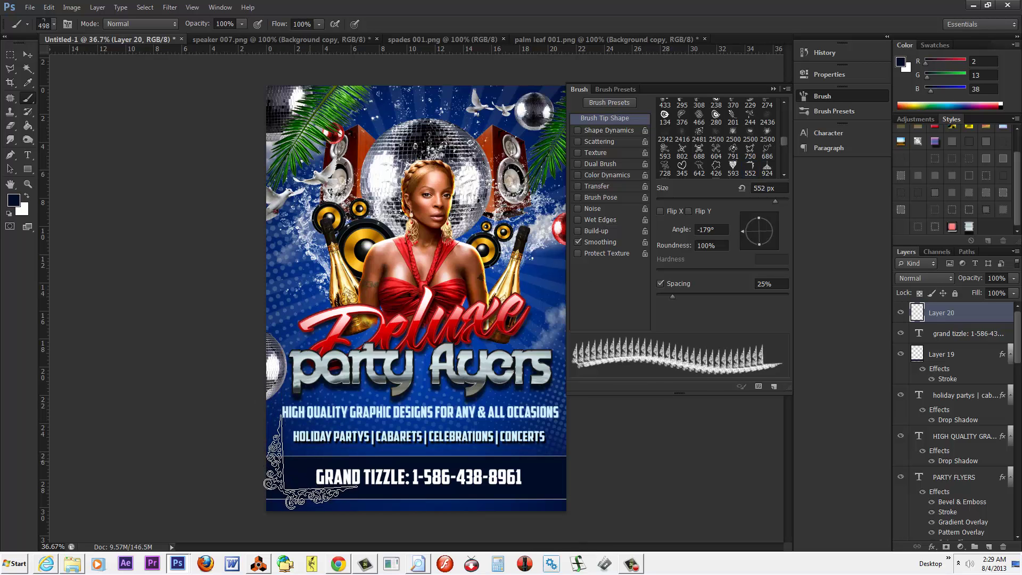
pyautogui.press('[')
pyautogui.press('[')
pyautogui.press('[')
pyautogui.press('[')
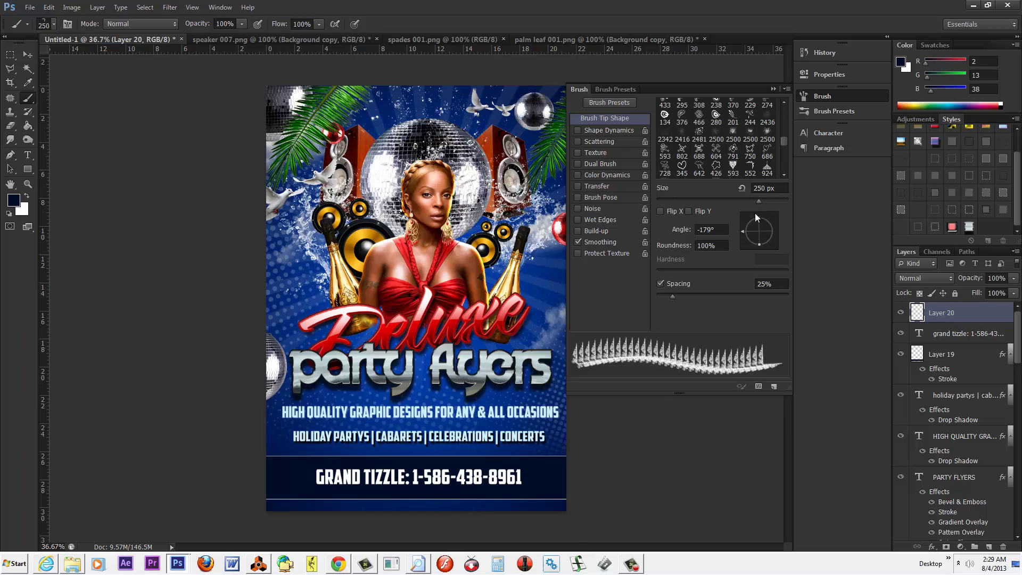
pyautogui.click(743, 231)
pyautogui.click(743, 229)
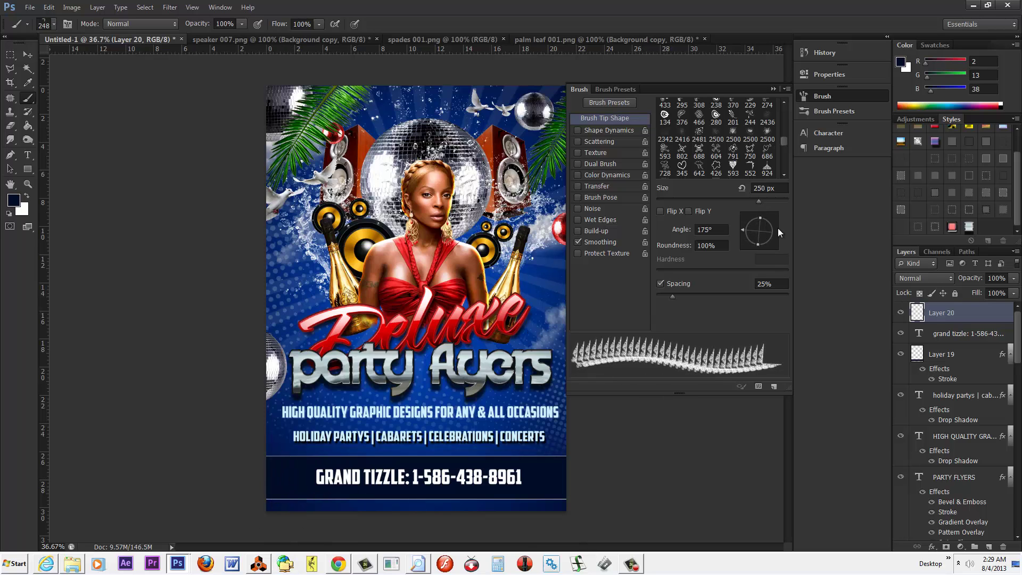
pyautogui.click(742, 231)
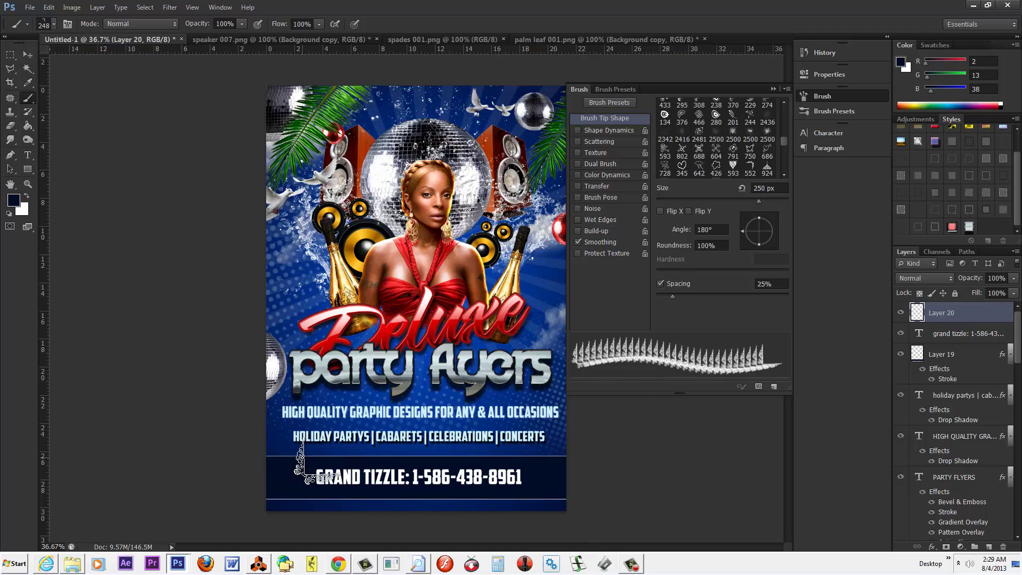
# Enlarge the ornate corner brush to 400 px
pyautogui.press(']')
pyautogui.press(']')
pyautogui.click(298, 475)
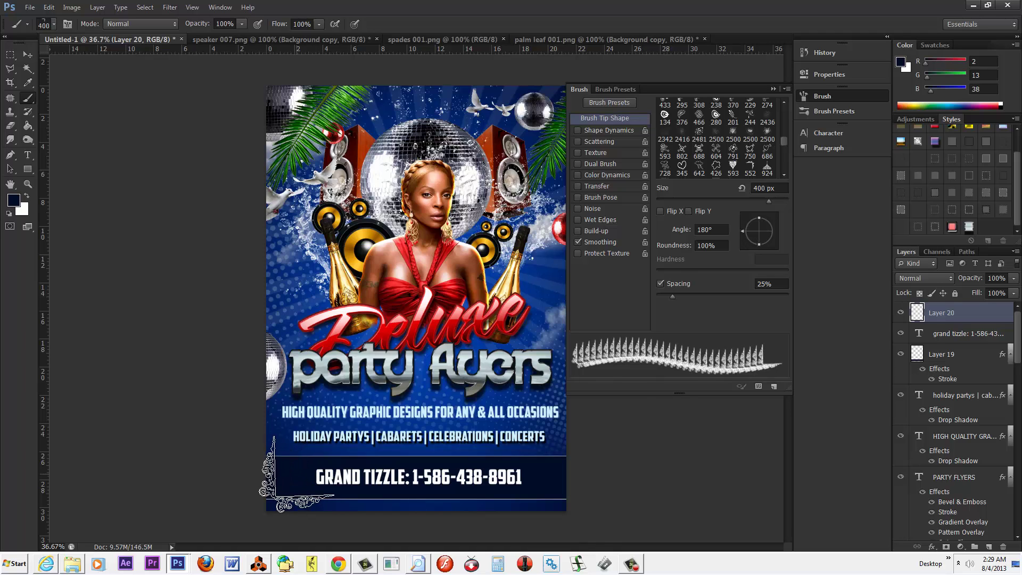
pyautogui.click(49, 7)
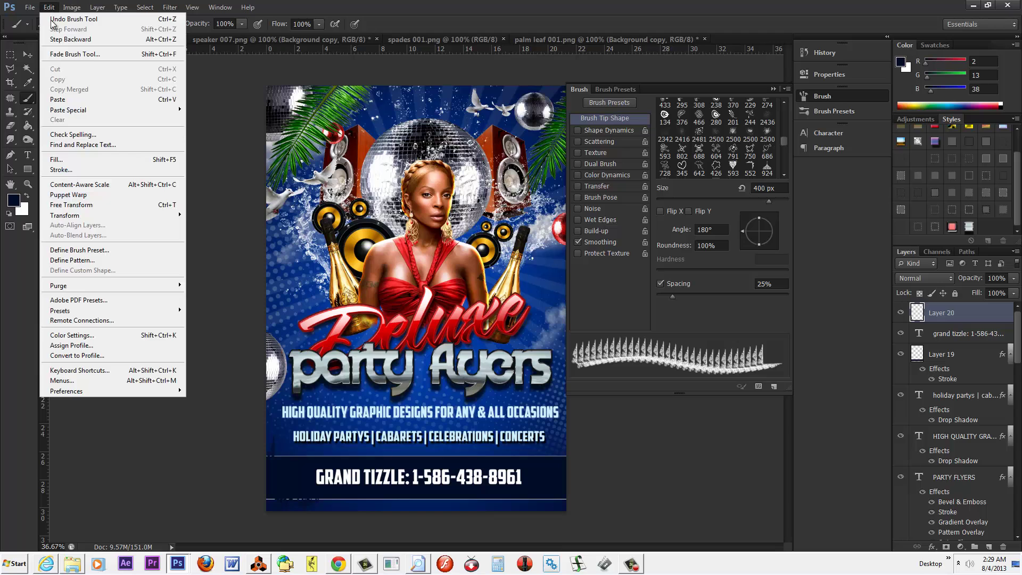
pyautogui.click(64, 39)
# Set the foreground color to white and stamp the corner ornament once over the dark band's lower-left corner
pyautogui.click(14, 204)
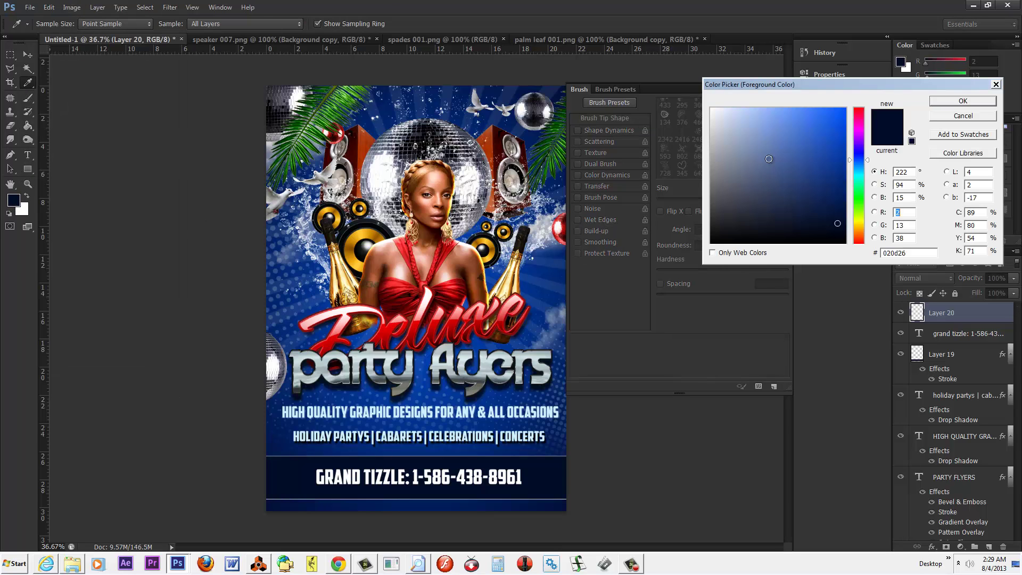
pyautogui.click(712, 109)
pyautogui.click(992, 104)
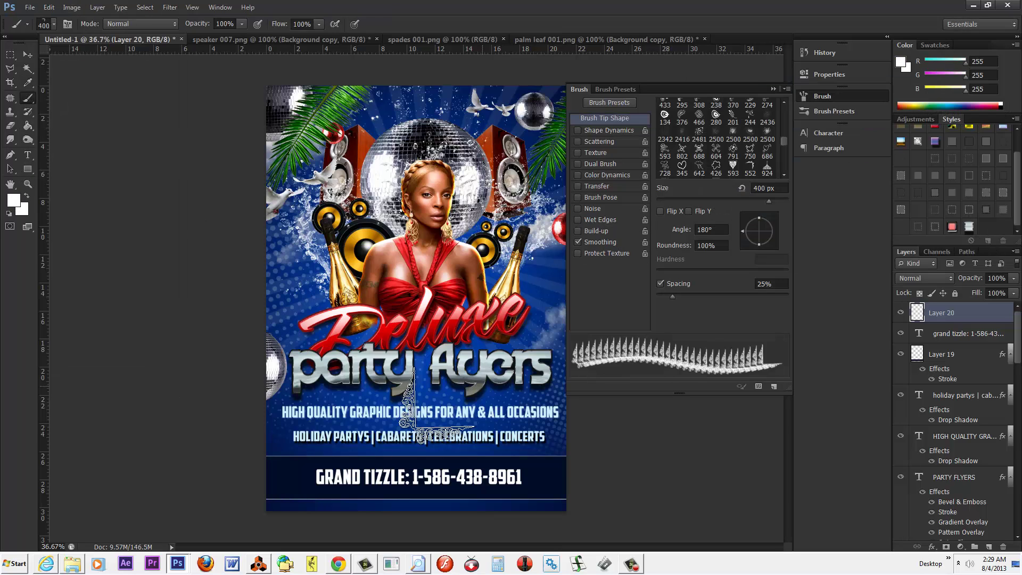
pyautogui.click(304, 468)
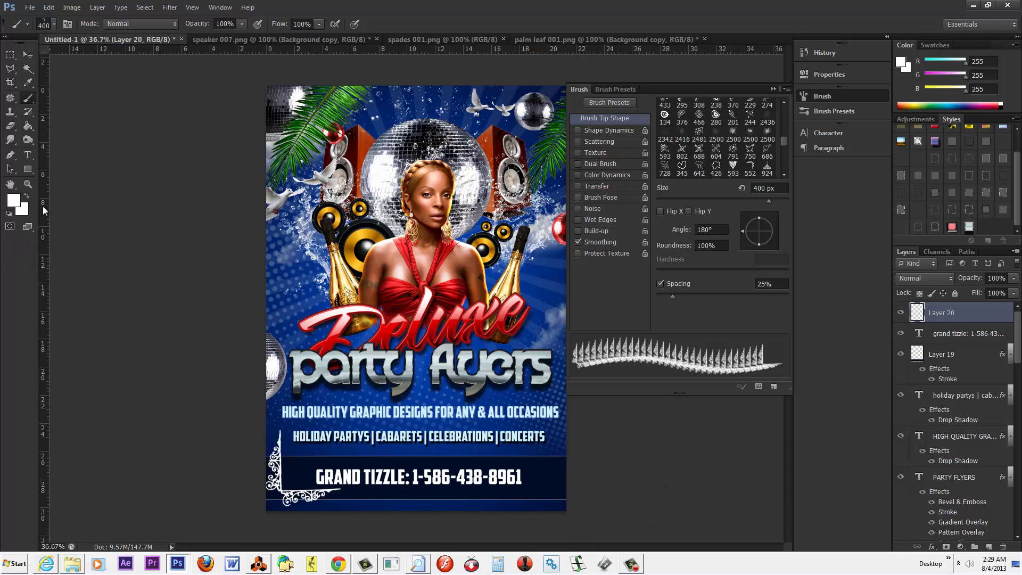
# Scale the corner ornament to about 68.5% and position it against the left end of the dark contact band
pyautogui.click(28, 55)
pyautogui.moveTo(306, 497); pyautogui.dragTo(304, 504)
pyautogui.moveTo(339, 435); pyautogui.dragTo(312, 453)
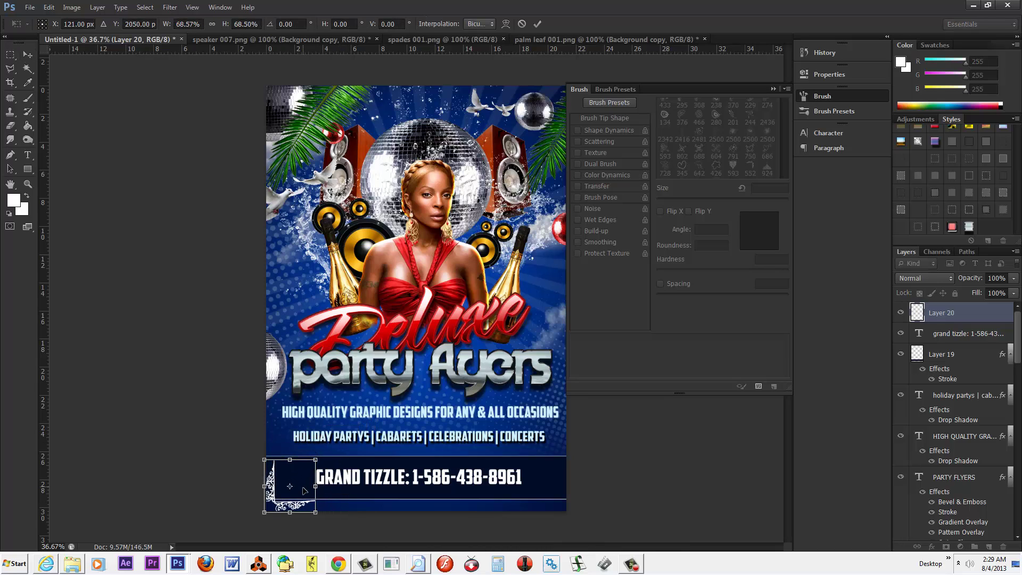
pyautogui.moveTo(295, 510); pyautogui.dragTo(296, 499)
pyautogui.press('Return')
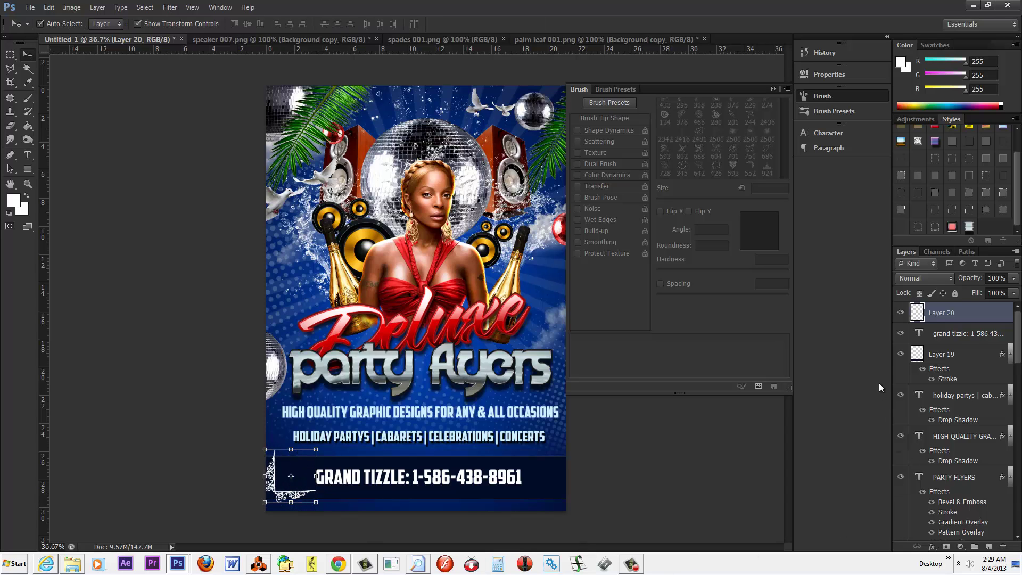
# Duplicate the corner ornament layer and flip the copy horizontally
pyautogui.moveTo(968, 316); pyautogui.dragTo(991, 547)
pyautogui.click(48, 7)
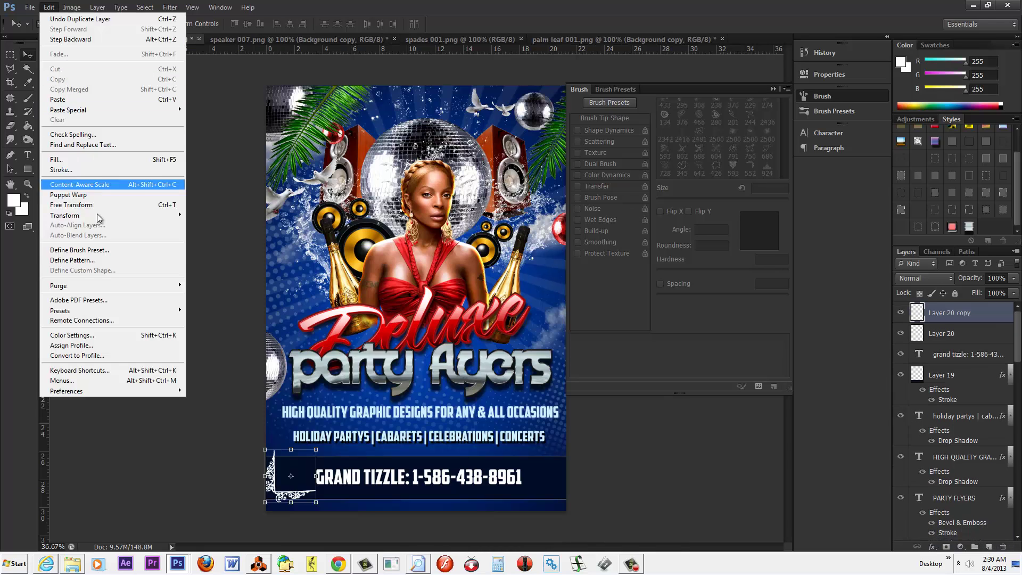
pyautogui.moveTo(97, 215)
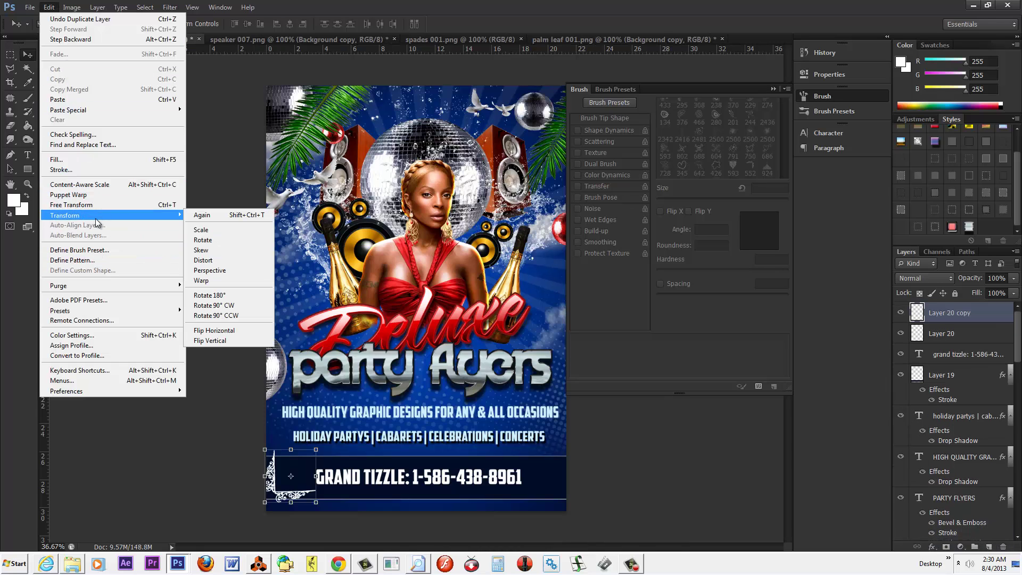
pyautogui.click(259, 333)
# Move the flipped ornament straight across to the dark band's right end, deselect it and collapse the brush settings
pyautogui.hotkey('shift', 'Right')
pyautogui.hotkey('shift', 'Right')
pyautogui.hotkey('shift', 'Right')
pyautogui.hotkey('shift', 'Right')
pyautogui.hotkey('shift', 'Right')
pyautogui.hotkey('shift', 'Right')
pyautogui.hotkey('shift', 'Right')
pyautogui.hotkey('shift', 'Right')
pyautogui.hotkey('shift', 'Right')
pyautogui.hotkey('shift', 'Right')
pyautogui.hotkey('shift', 'Right')
pyautogui.hotkey('shift', 'Right')
pyautogui.hotkey('shift', 'Right')
pyautogui.hotkey('shift', 'Right')
pyautogui.hotkey('shift', 'Right')
pyautogui.hotkey('shift', 'Right')
pyautogui.hotkey('shift', 'Right')
pyautogui.hotkey('shift', 'Right')
pyautogui.hotkey('shift', 'Right')
pyautogui.hotkey('shift', 'Right')
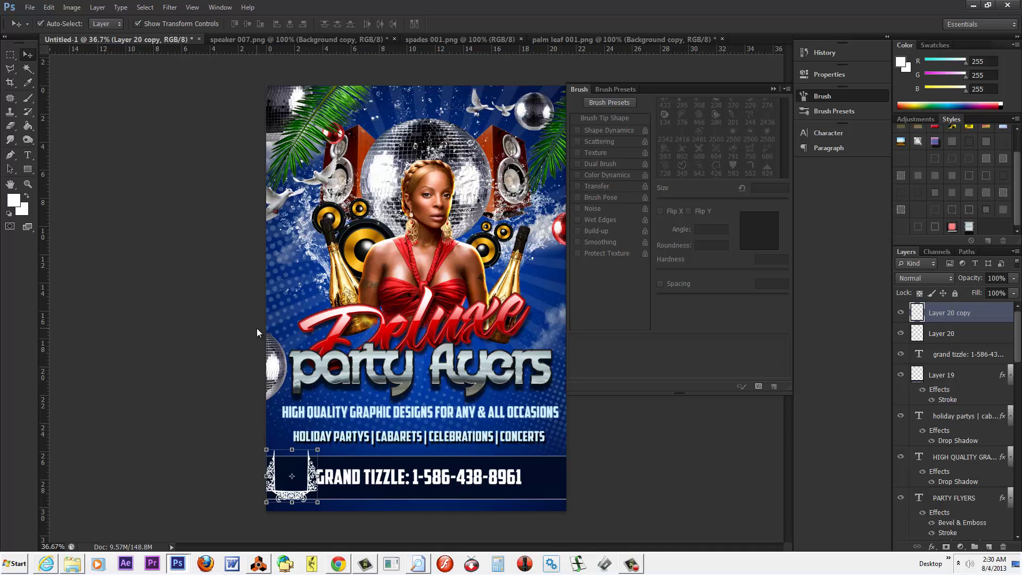
pyautogui.hotkey('shift', 'Right')
pyautogui.hotkey('shift', 'Right')
pyautogui.hotkey('shift', 'Right')
pyautogui.hotkey('shift', 'Right')
pyautogui.hotkey('shift', 'Right')
pyautogui.hotkey('shift', 'Right')
pyautogui.hotkey('shift', 'Right')
pyautogui.hotkey('shift', 'Right')
pyautogui.hotkey('shift', 'Right')
pyautogui.hotkey('shift', 'Right')
pyautogui.hotkey('shift', 'Right')
pyautogui.hotkey('shift', 'Right')
pyautogui.hotkey('shift', 'Right')
pyautogui.hotkey('shift', 'Right')
pyautogui.hotkey('shift', 'Right')
pyautogui.hotkey('shift', 'Right')
pyautogui.hotkey('shift', 'Right')
pyautogui.hotkey('shift', 'Right')
pyautogui.hotkey('shift', 'Right')
pyautogui.hotkey('shift', 'Right')
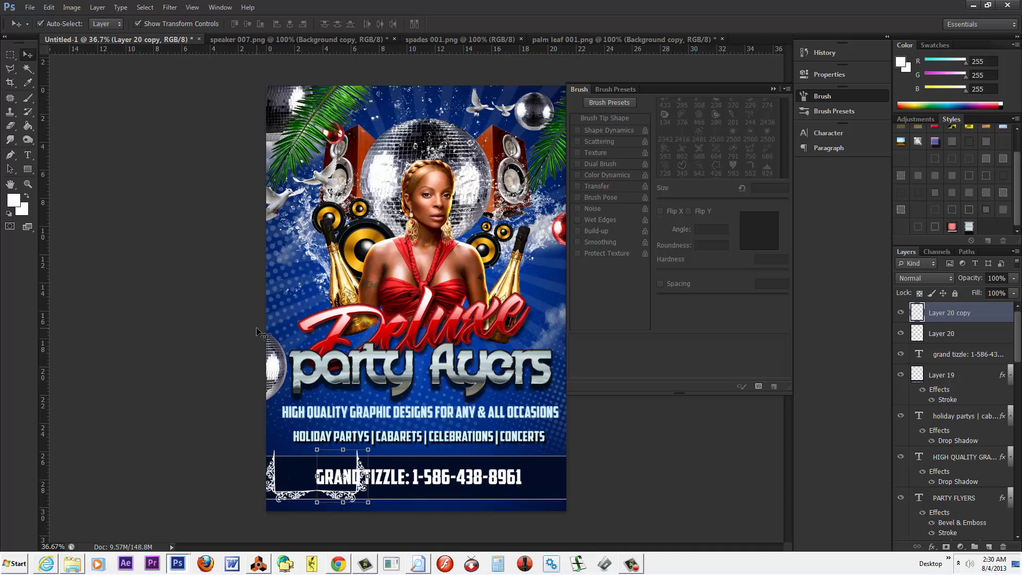
pyautogui.hotkey('shift', 'Right')
pyautogui.hotkey('shift', 'Right')
pyautogui.hotkey('shift', 'Right')
pyautogui.hotkey('shift', 'Right')
pyautogui.hotkey('shift', 'Right')
pyautogui.hotkey('shift', 'Right')
pyautogui.hotkey('shift', 'Right')
pyautogui.hotkey('shift', 'Right')
pyautogui.hotkey('shift', 'Right')
pyautogui.hotkey('shift', 'Right')
pyautogui.hotkey('shift', 'Right')
pyautogui.hotkey('shift', 'Right')
pyautogui.hotkey('shift', 'Right')
pyautogui.hotkey('shift', 'Right')
pyautogui.hotkey('shift', 'Right')
pyautogui.hotkey('shift', 'Right')
pyautogui.hotkey('shift', 'Right')
pyautogui.hotkey('shift', 'Right')
pyautogui.hotkey('shift', 'Right')
pyautogui.hotkey('shift', 'Right')
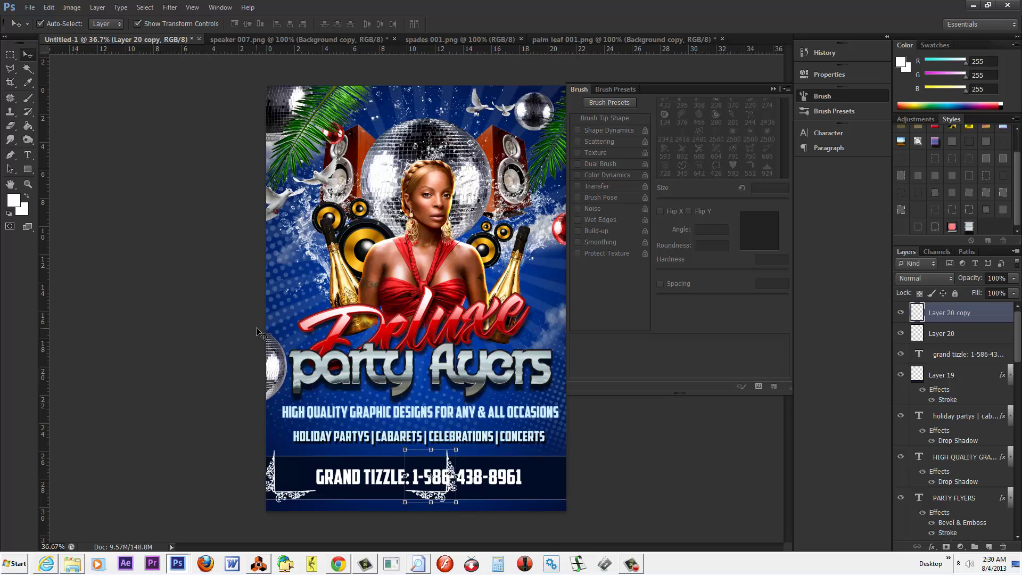
pyautogui.hotkey('shift', 'Right')
pyautogui.hotkey('shift', 'Right')
pyautogui.hotkey('shift', 'Right')
pyautogui.hotkey('shift', 'Right')
pyautogui.hotkey('shift', 'Right')
pyautogui.hotkey('shift', 'Right')
pyautogui.hotkey('shift', 'Right')
pyautogui.hotkey('shift', 'Right')
pyautogui.hotkey('shift', 'Right')
pyautogui.hotkey('shift', 'Right')
pyautogui.hotkey('shift', 'Right')
pyautogui.hotkey('shift', 'Right')
pyautogui.hotkey('shift', 'Right')
pyautogui.hotkey('shift', 'Right')
pyautogui.hotkey('shift', 'Right')
pyautogui.hotkey('shift', 'Right')
pyautogui.hotkey('shift', 'Right')
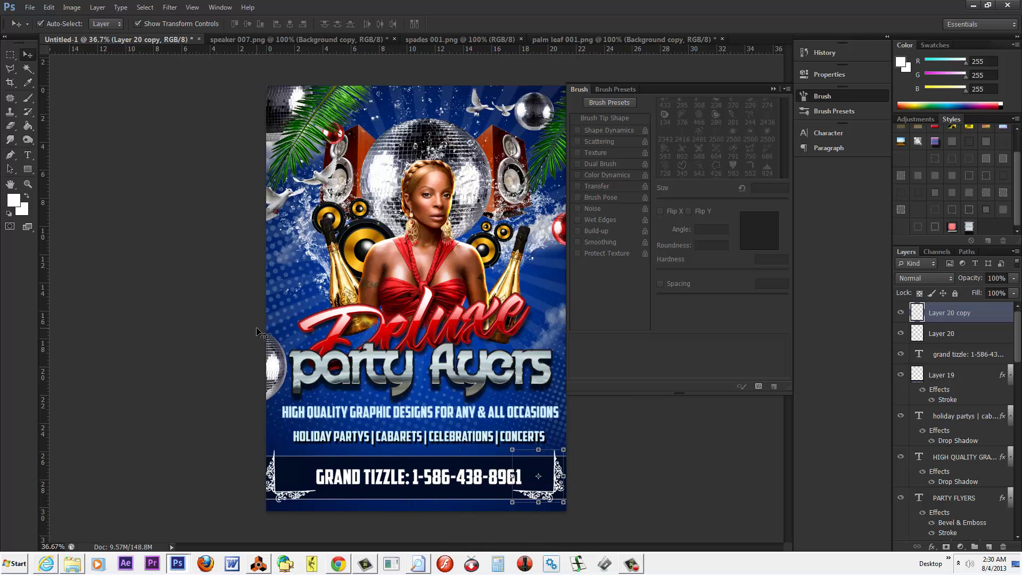
pyautogui.click(637, 467)
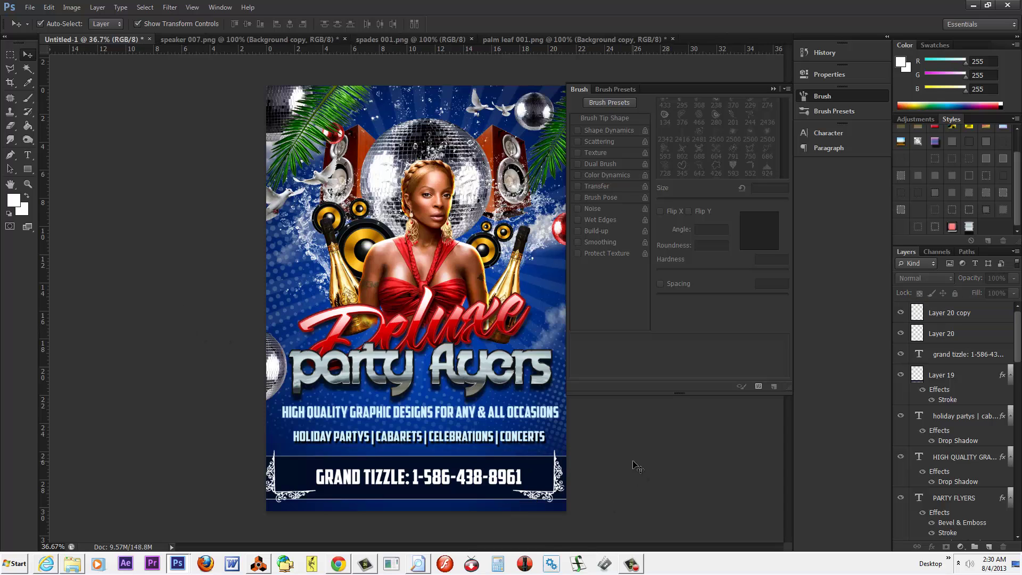
pyautogui.click(773, 89)
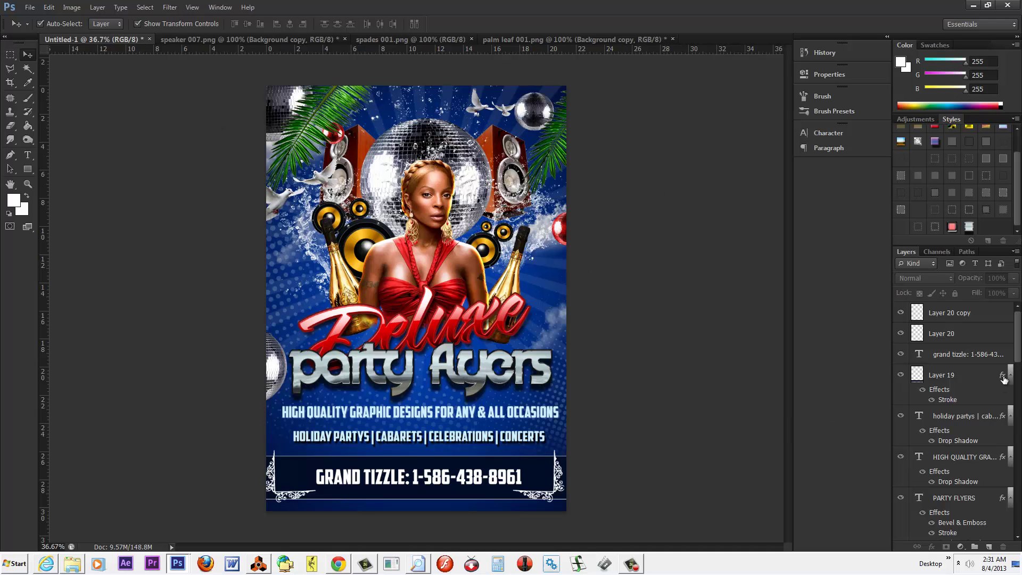
# Create a new layer directly above Layer 2, near the bottom of the layer stack
pyautogui.moveTo(1018, 342); pyautogui.dragTo(1019, 539)
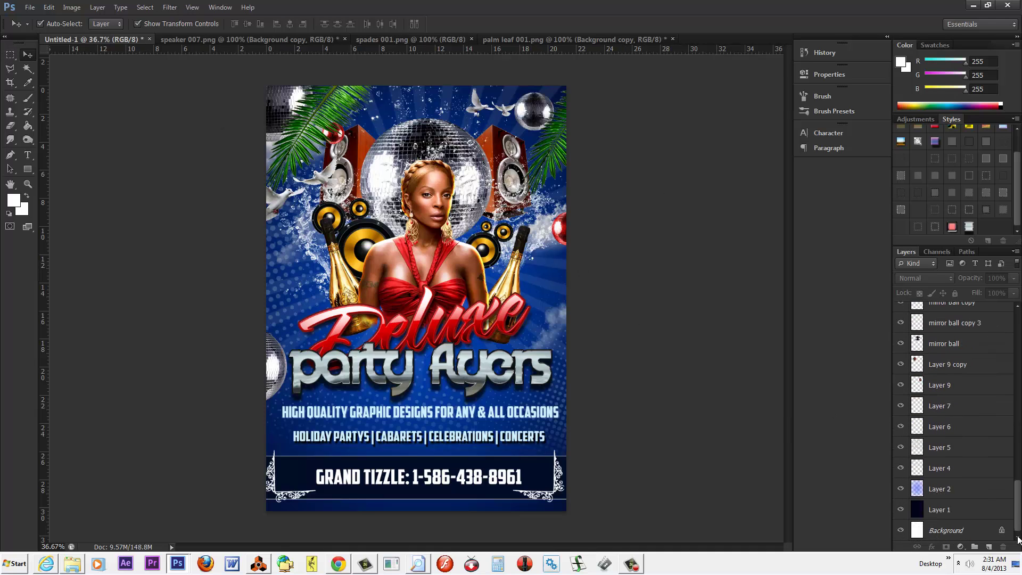
pyautogui.click(974, 486)
pyautogui.click(988, 547)
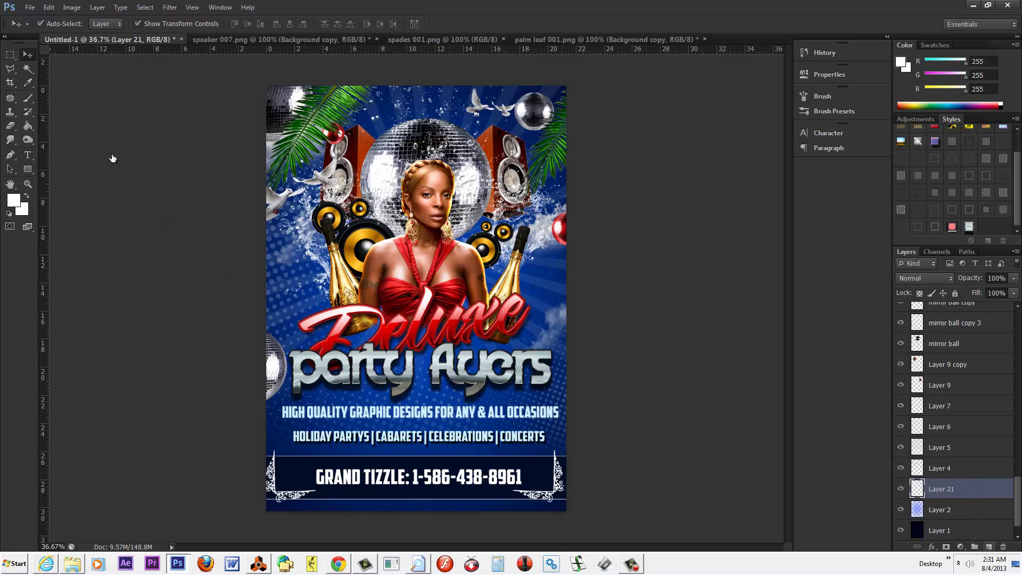
# Paint a soft black shadow behind the flyer's title on the new layer, using a 400 px soft round brush
pyautogui.click(30, 100)
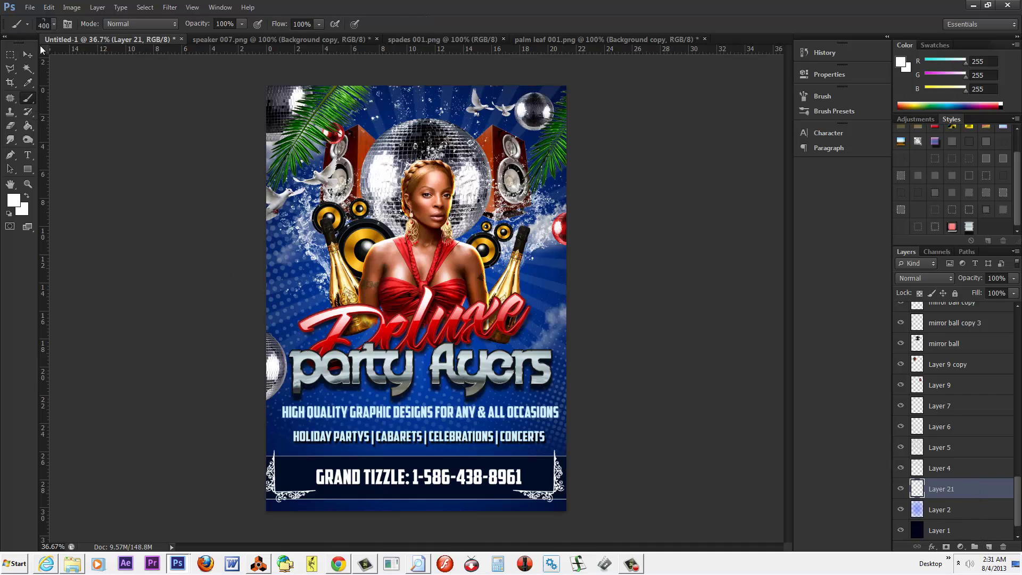
pyautogui.click(16, 203)
pyautogui.click(804, 243)
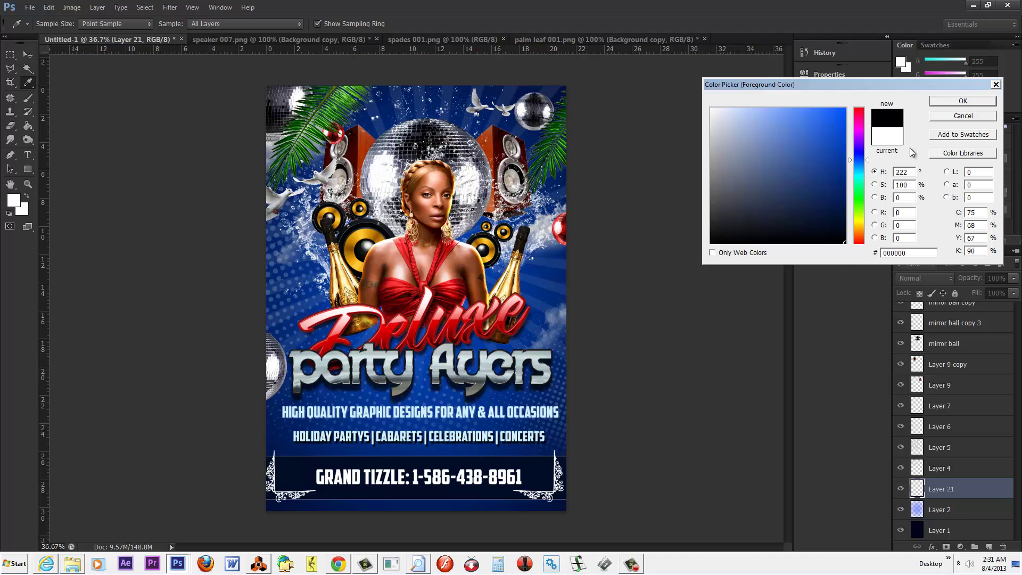
pyautogui.click(963, 101)
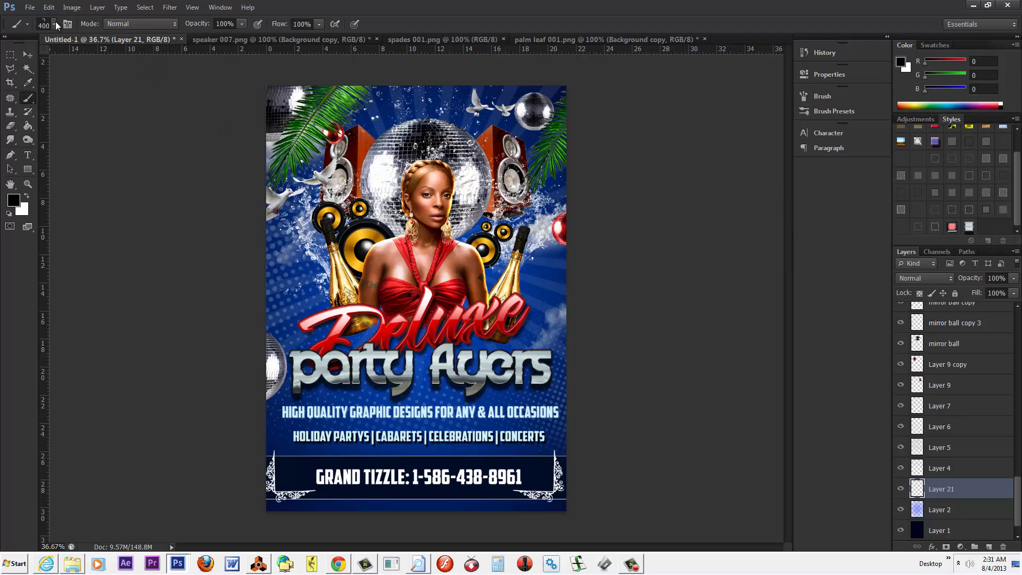
pyautogui.click(55, 23)
pyautogui.click(651, 225)
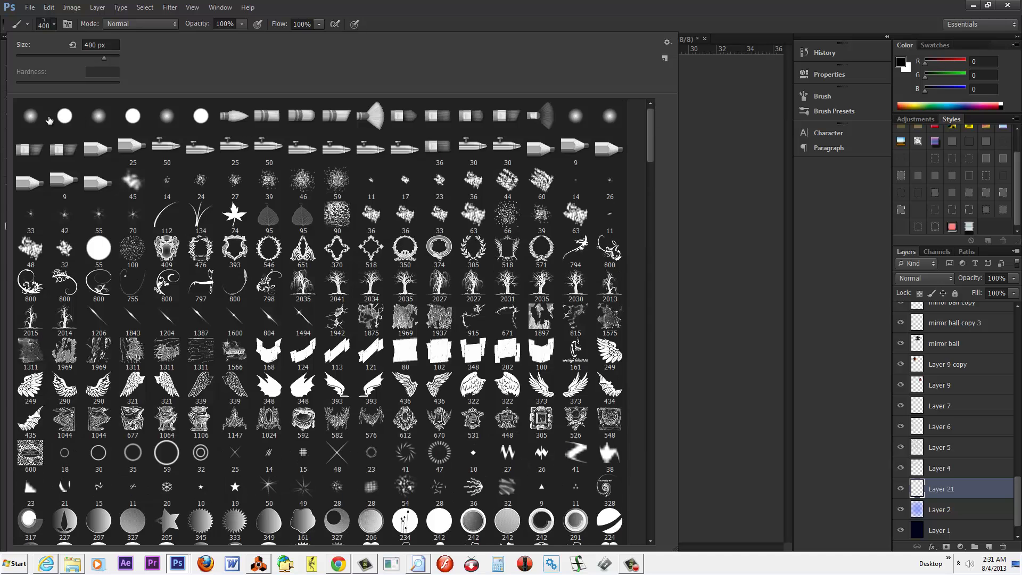
pyautogui.doubleClick(36, 121)
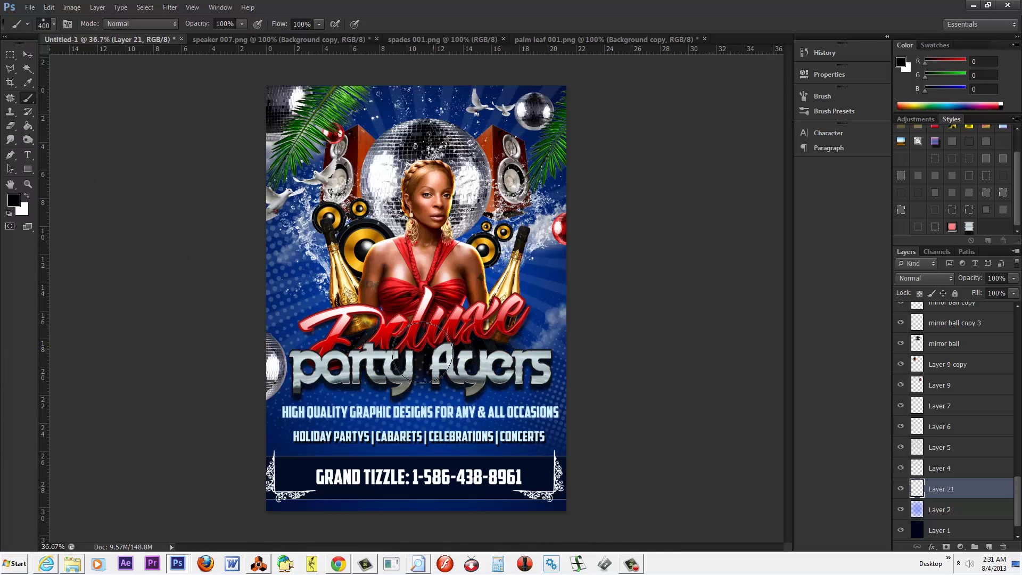
pyautogui.moveTo(422, 353)
pyautogui.mouseDown()
pyautogui.moveTo(336, 360)
pyautogui.moveTo(498, 355)
pyautogui.moveTo(494, 342)
pyautogui.moveTo(361, 354)
pyautogui.moveTo(374, 341)
pyautogui.moveTo(461, 352)
pyautogui.moveTo(421, 354)
pyautogui.mouseUp()
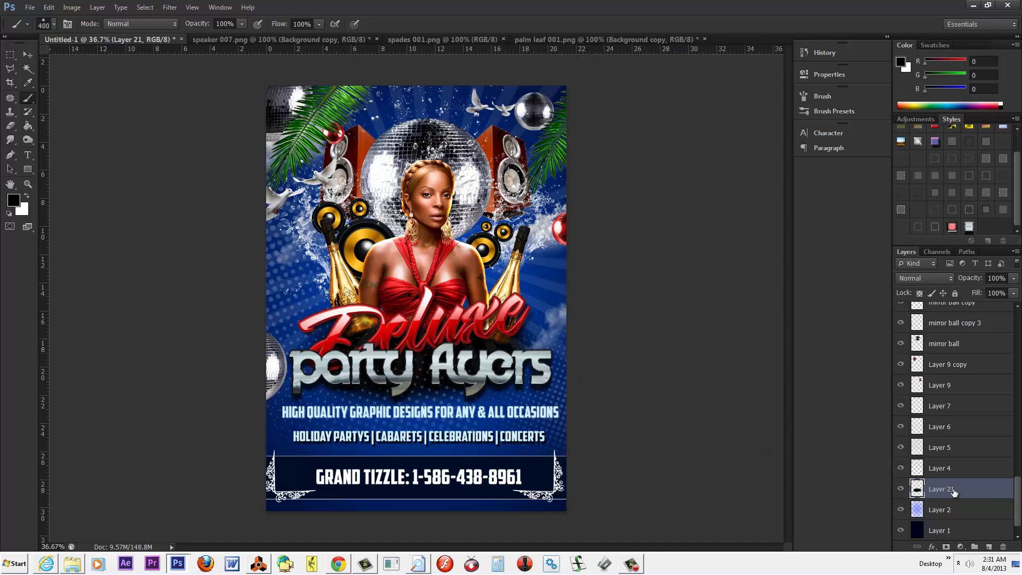
# Move the shadow layer up the layer stack to sit between Layer 10 and Layer 10 copy
pyautogui.moveTo(970, 493); pyautogui.dragTo(973, 347)
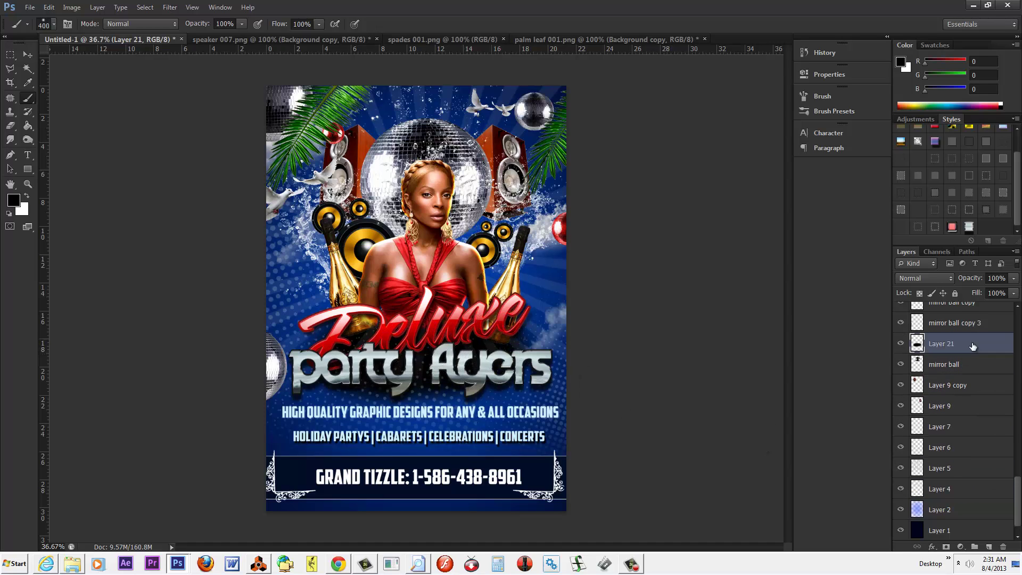
pyautogui.scroll(5, 1019, 503)
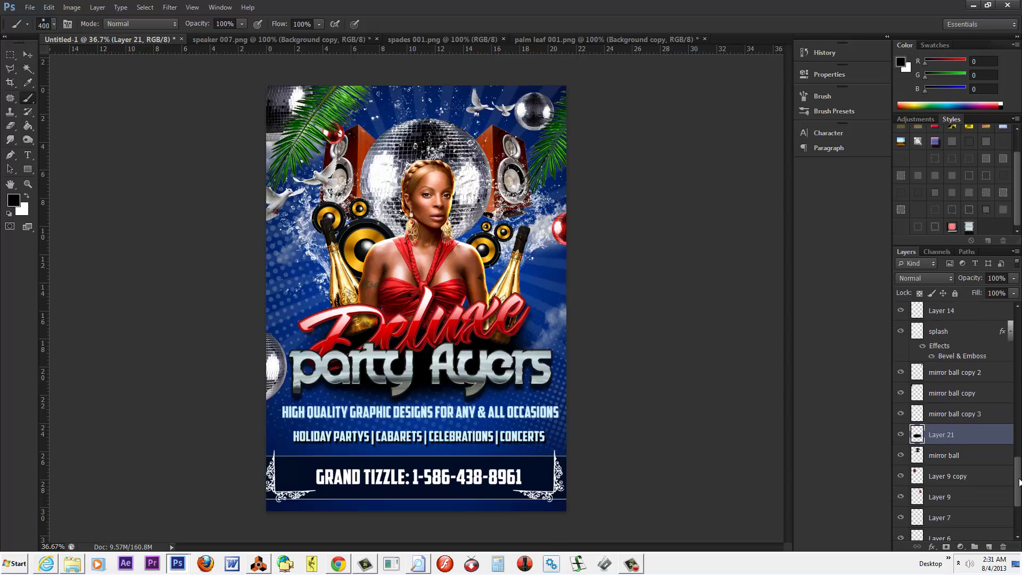
pyautogui.moveTo(974, 538); pyautogui.dragTo(979, 326)
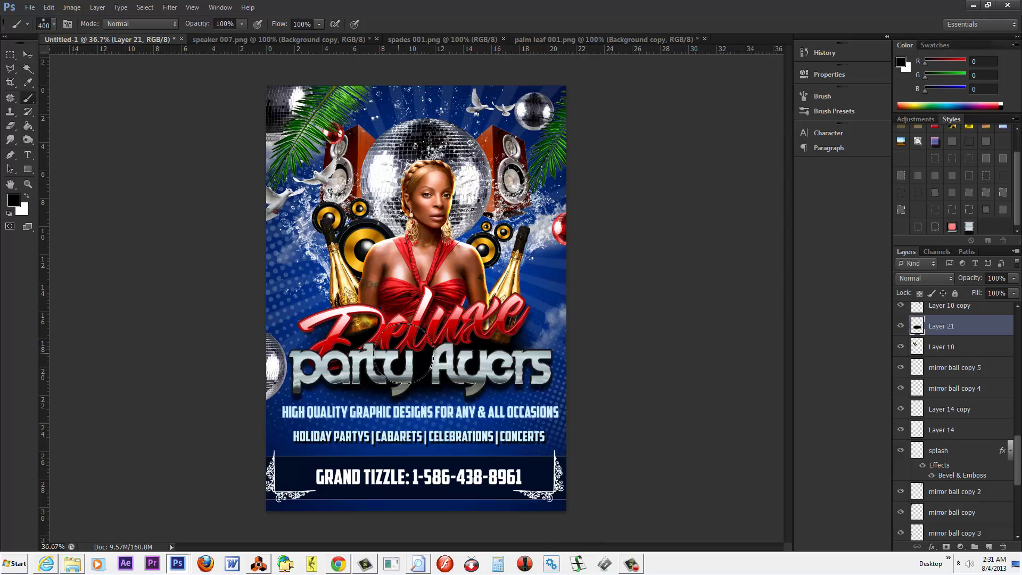
# Reduce the soft round brush to 175 px for painting on the shadow layer
pyautogui.press('[')
pyautogui.press('[')
pyautogui.press('[')
pyautogui.press('[')
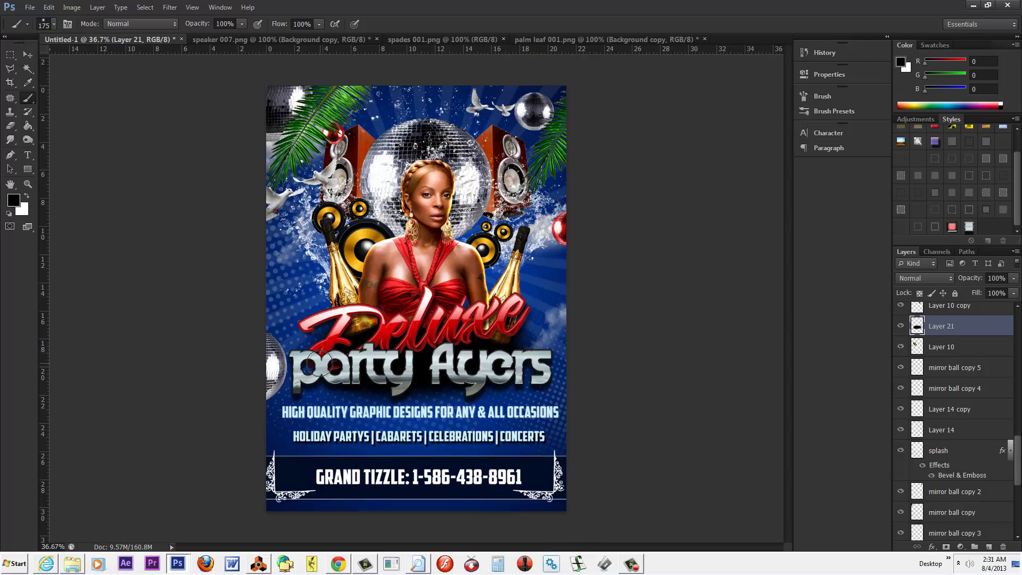